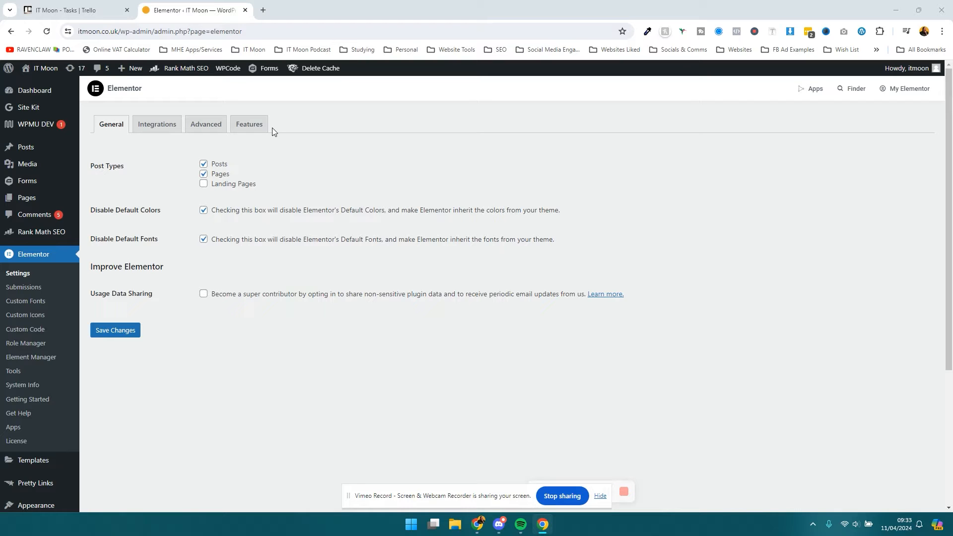
# Step: Browse the themes available to add to the site and preview the Hello Elementor theme's details
pyautogui.click(280, 102)
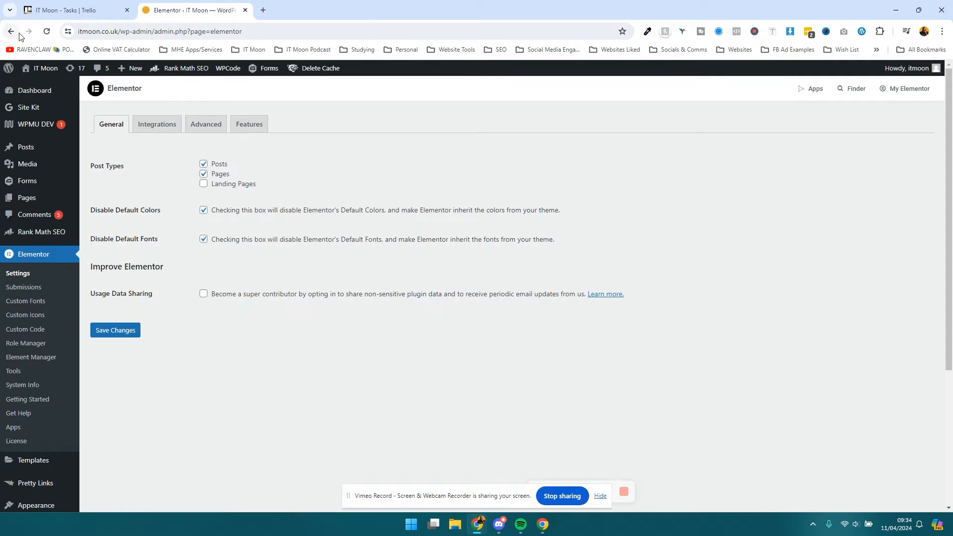
pyautogui.scroll(-4, 53, 119)
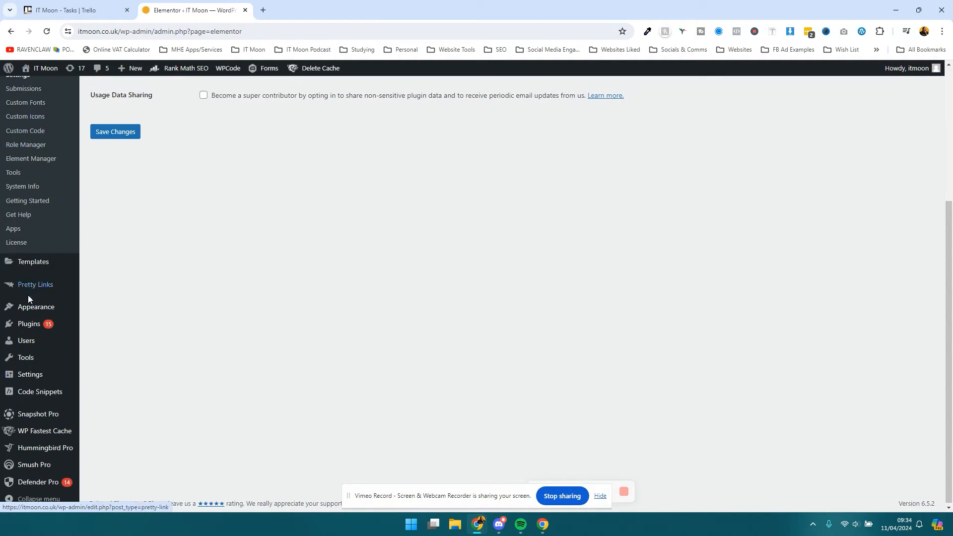
pyautogui.moveTo(24, 313)
pyautogui.click(101, 310)
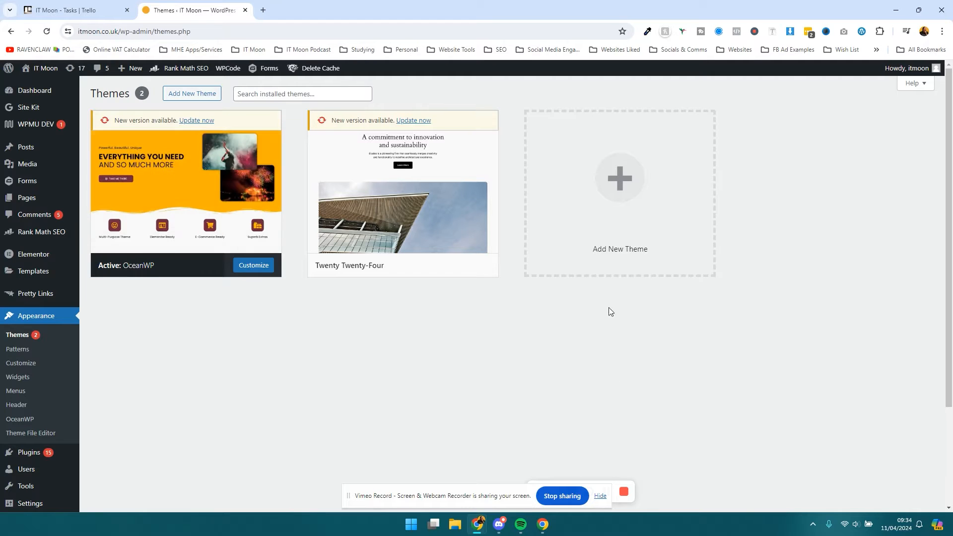
pyautogui.click(613, 164)
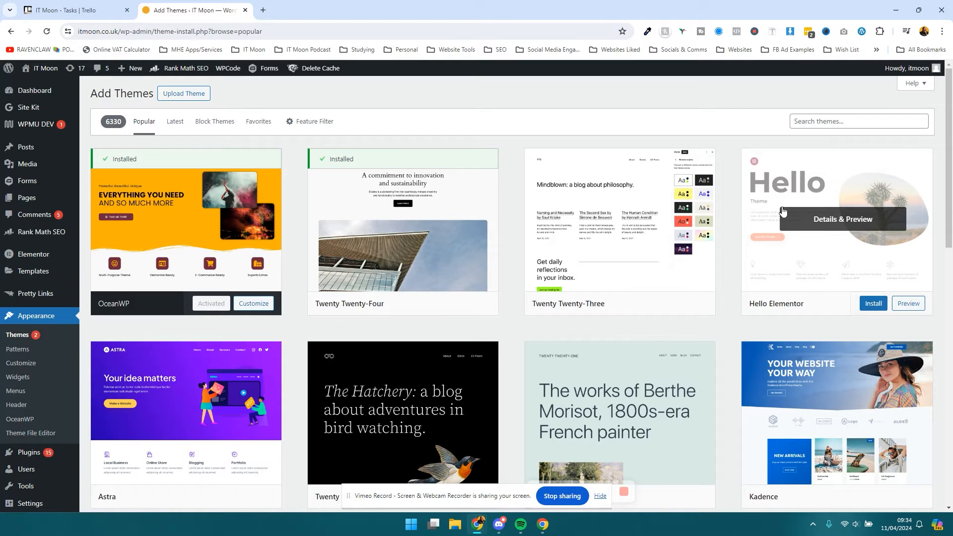
pyautogui.click(838, 215)
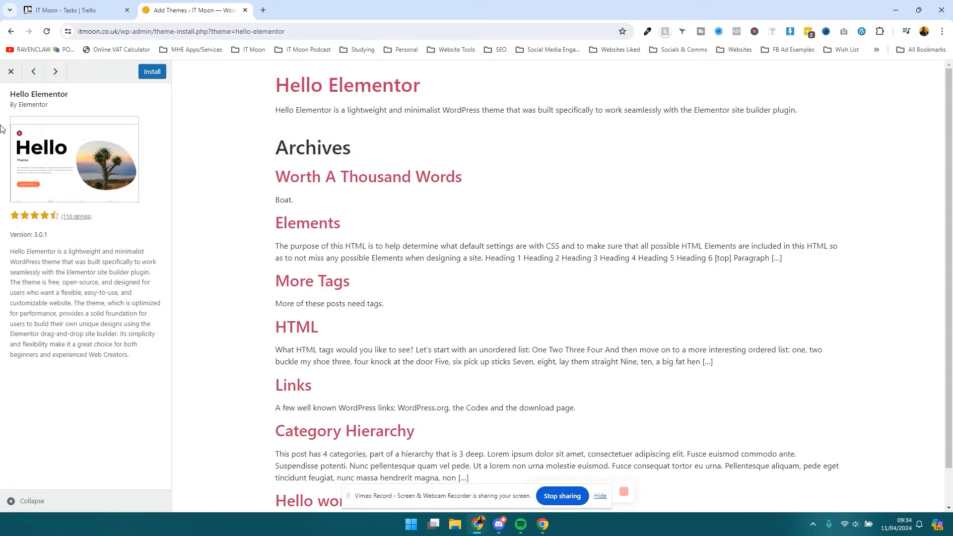
pyautogui.click(11, 72)
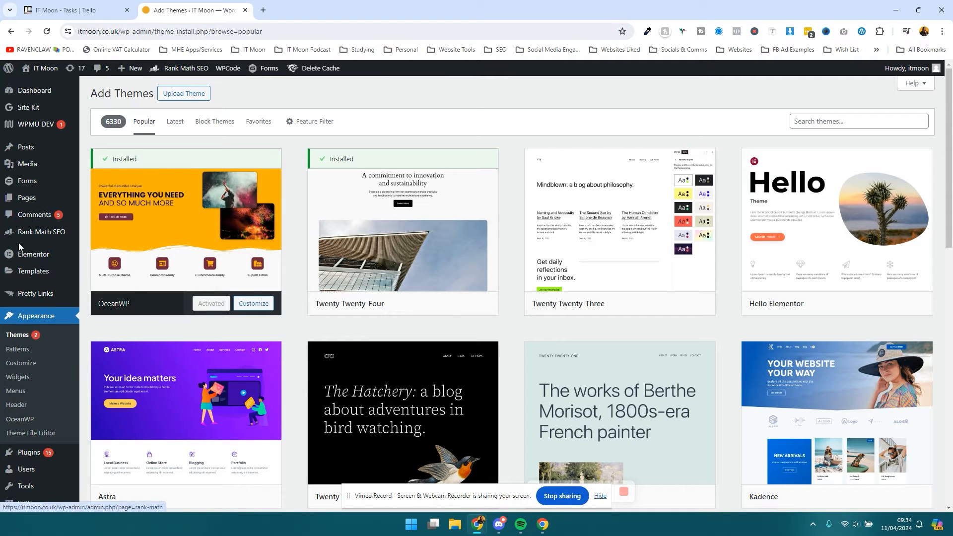
# Step: Review the Elementor and Elementor Pro entries among the site's installed plugins
pyautogui.moveTo(35, 454)
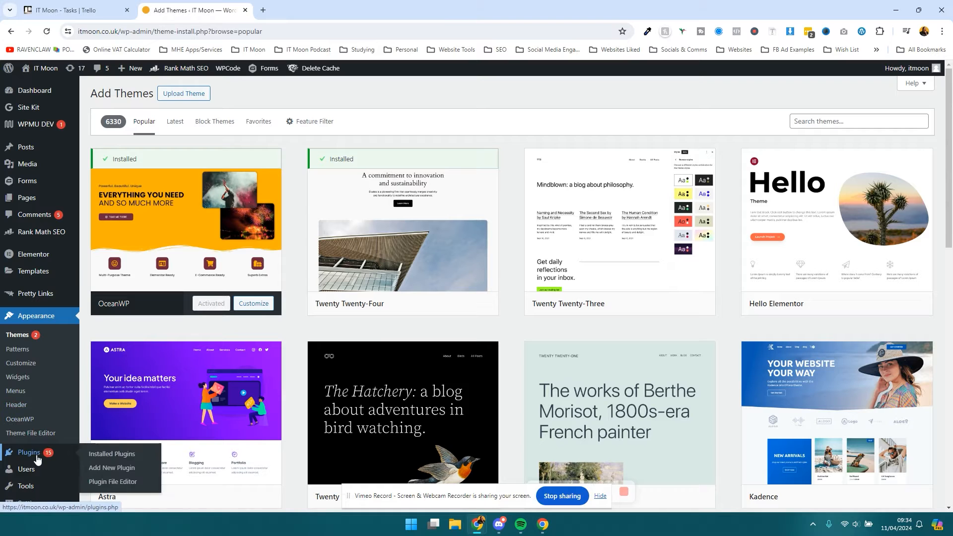
pyautogui.click(101, 455)
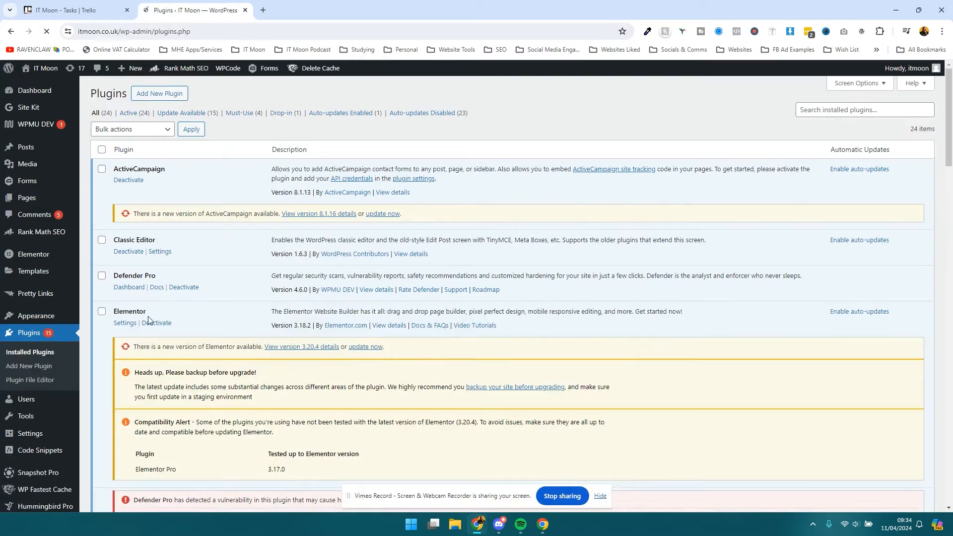
pyautogui.scroll(-4, 151, 318)
pyautogui.scroll(-3, 153, 318)
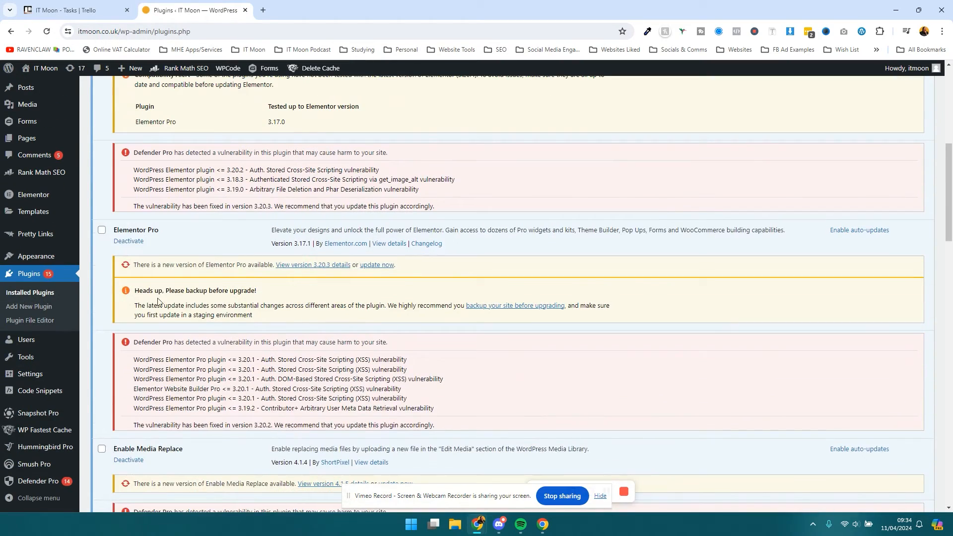
pyautogui.scroll(7, 172, 233)
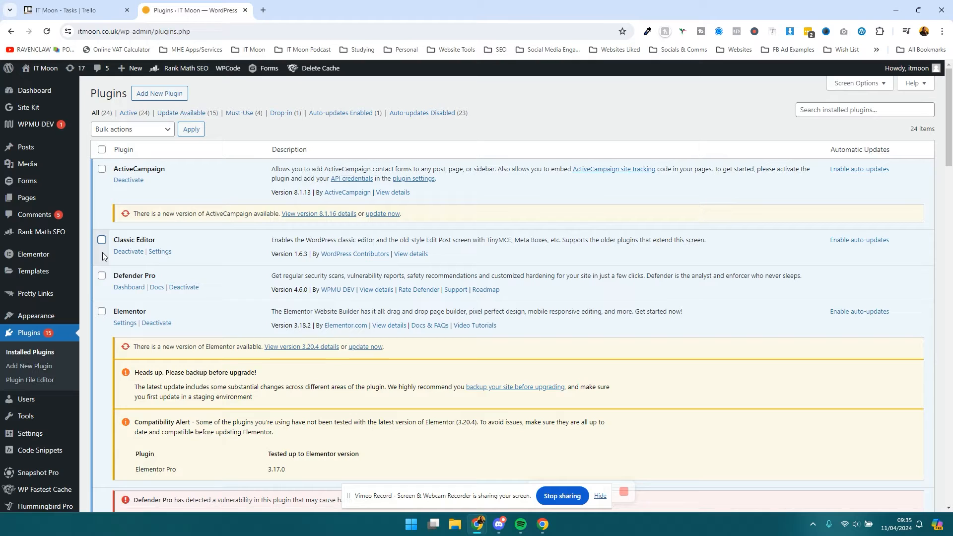
# Step: Examine the third-party integrations in Elementor's settings, including the ActiveCampaign section
pyautogui.moveTo(36, 259)
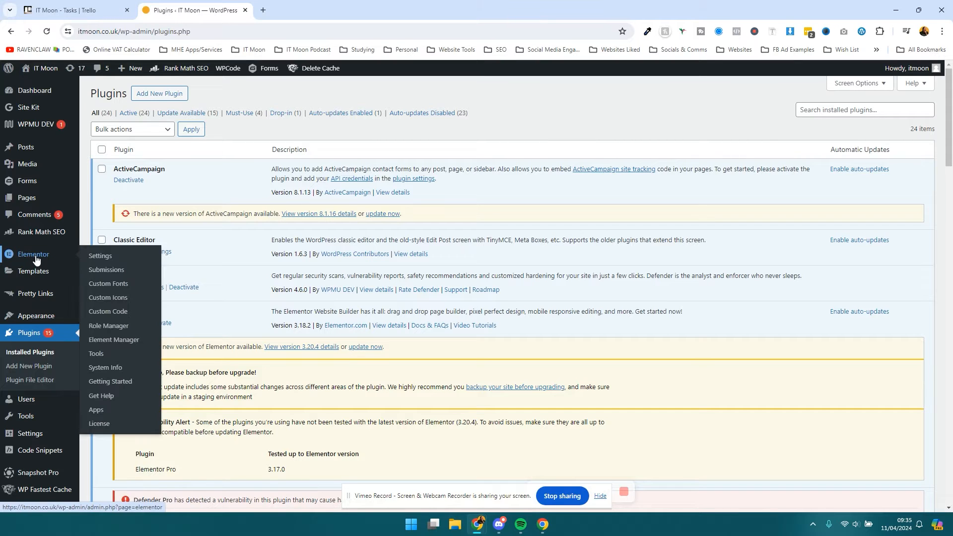
pyautogui.click(36, 258)
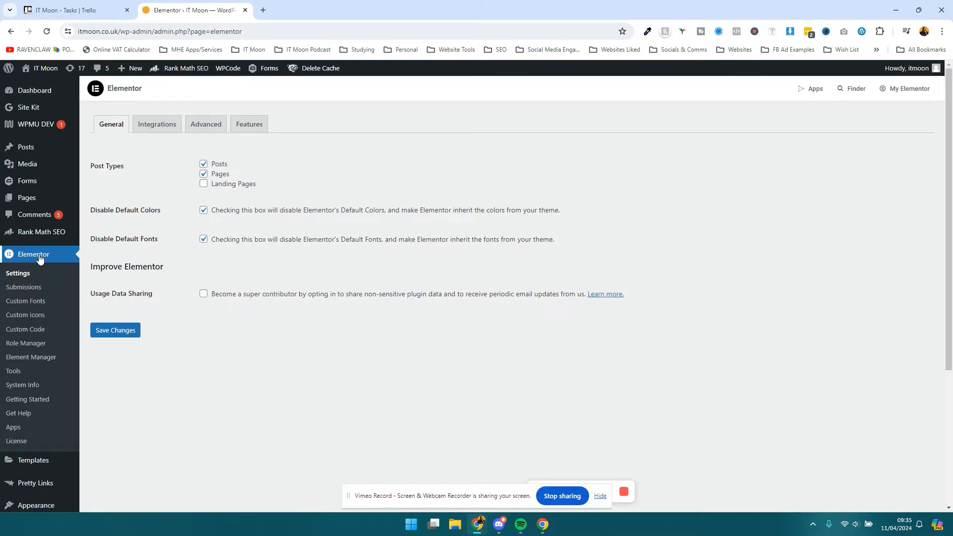
pyautogui.click(170, 124)
pyautogui.scroll(-2, 172, 223)
pyautogui.scroll(-12, 172, 222)
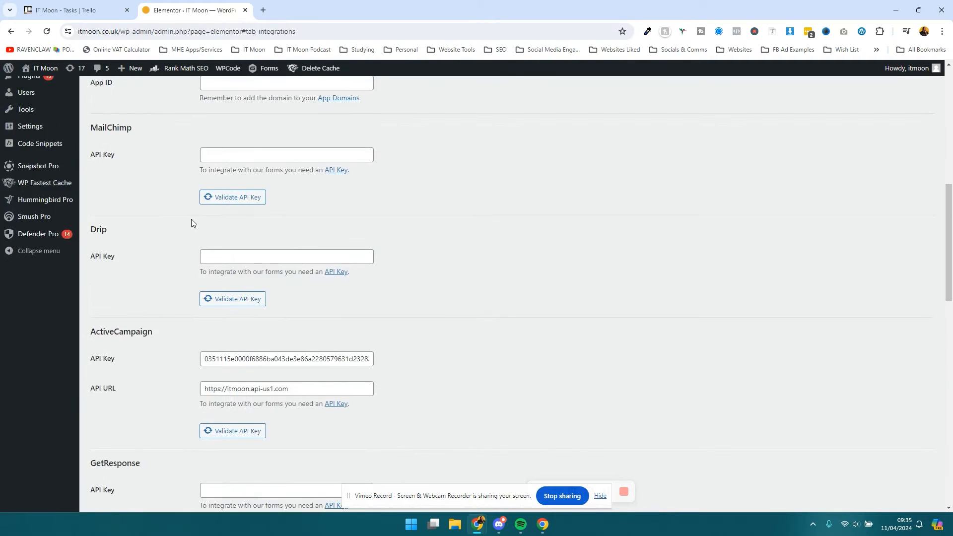
pyautogui.scroll(8, 168, 129)
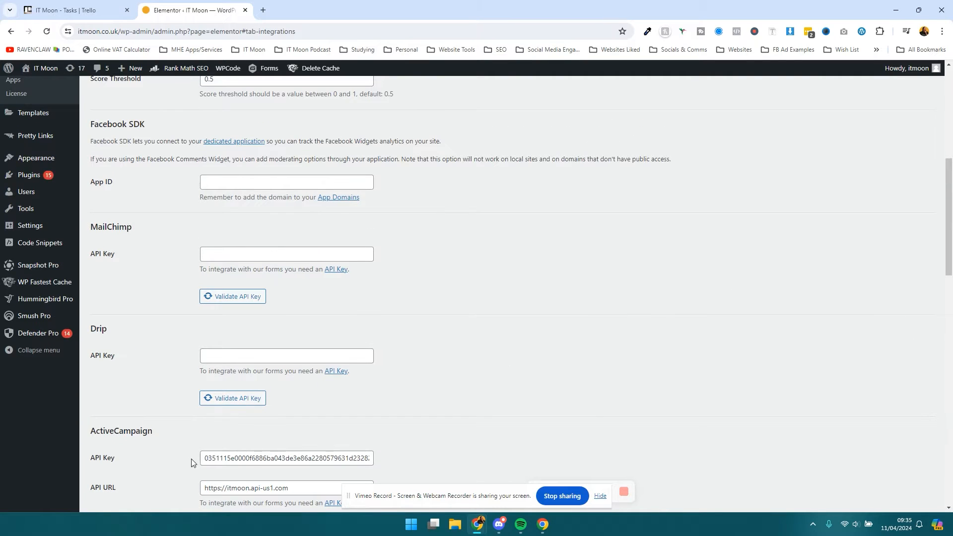
pyautogui.scroll(-3, 213, 387)
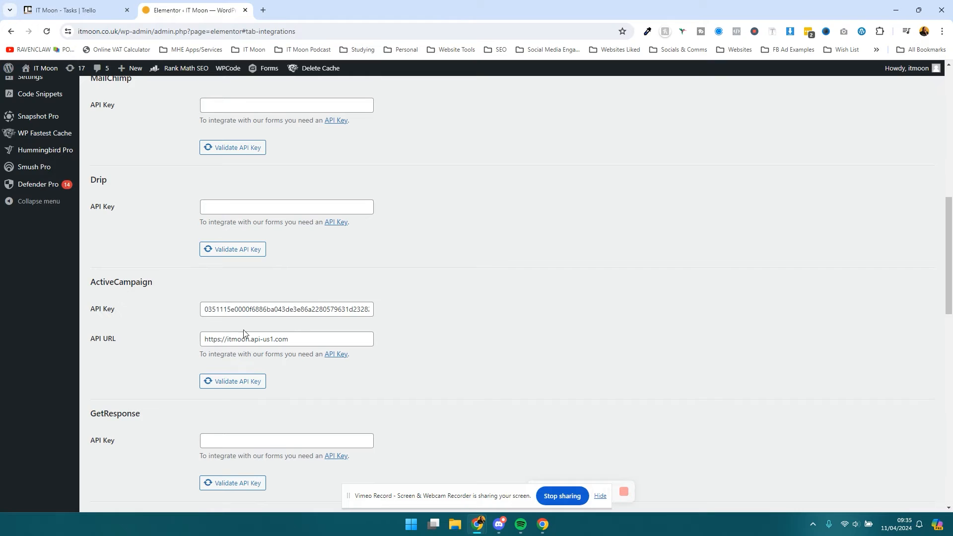
pyautogui.scroll(10, 153, 339)
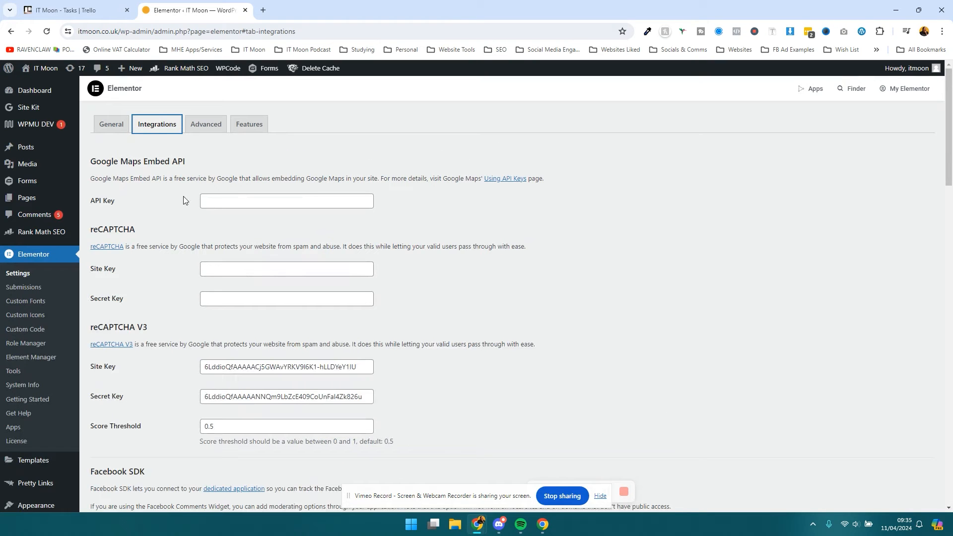
# Step: Examine Elementor's advanced settings and its list of experiments and stable features
pyautogui.click(217, 130)
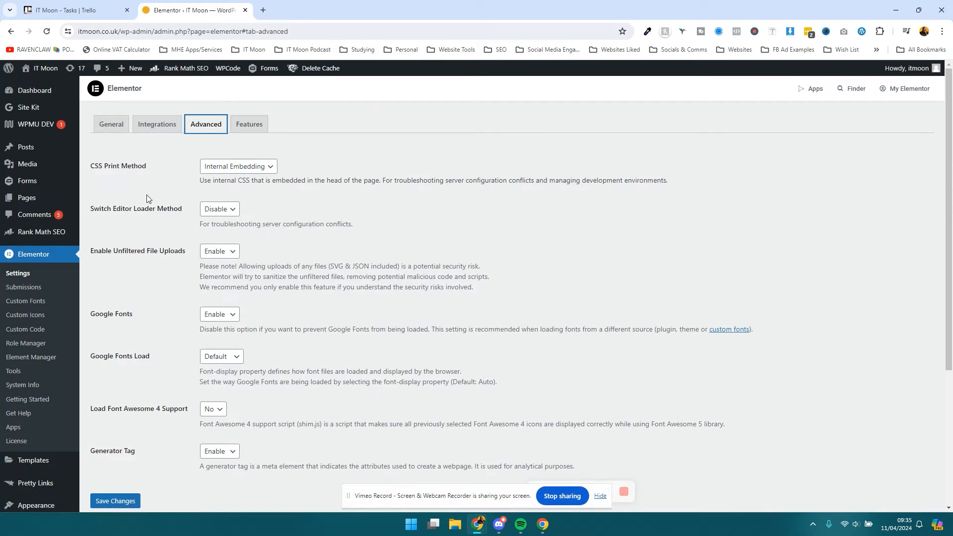
pyautogui.click(249, 124)
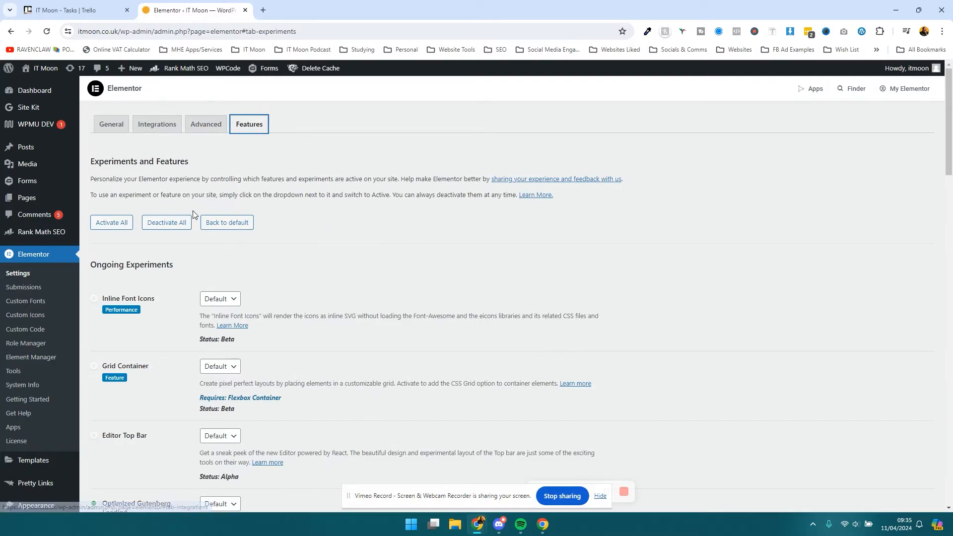
pyautogui.scroll(-4, 193, 210)
pyautogui.scroll(-15, 192, 210)
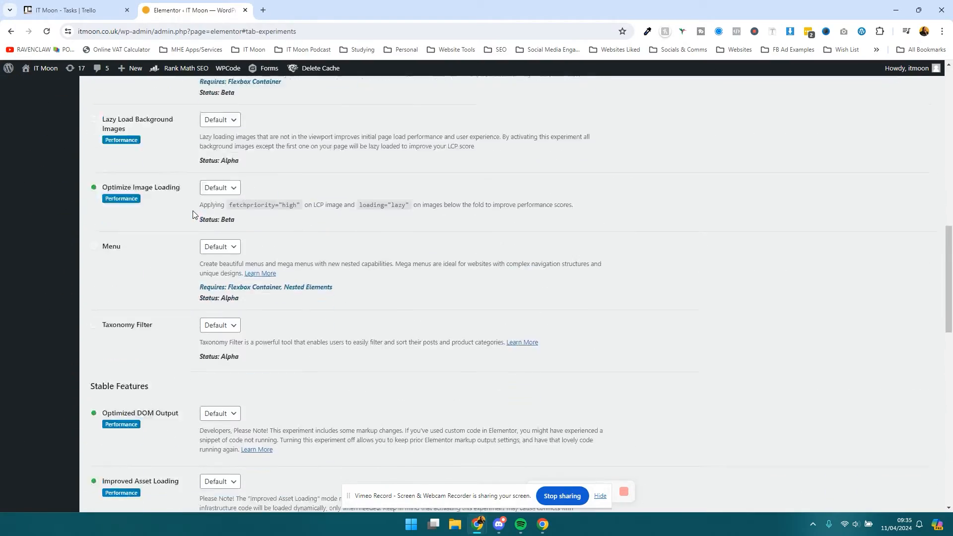
pyautogui.scroll(-4, 193, 214)
pyautogui.scroll(20, 193, 214)
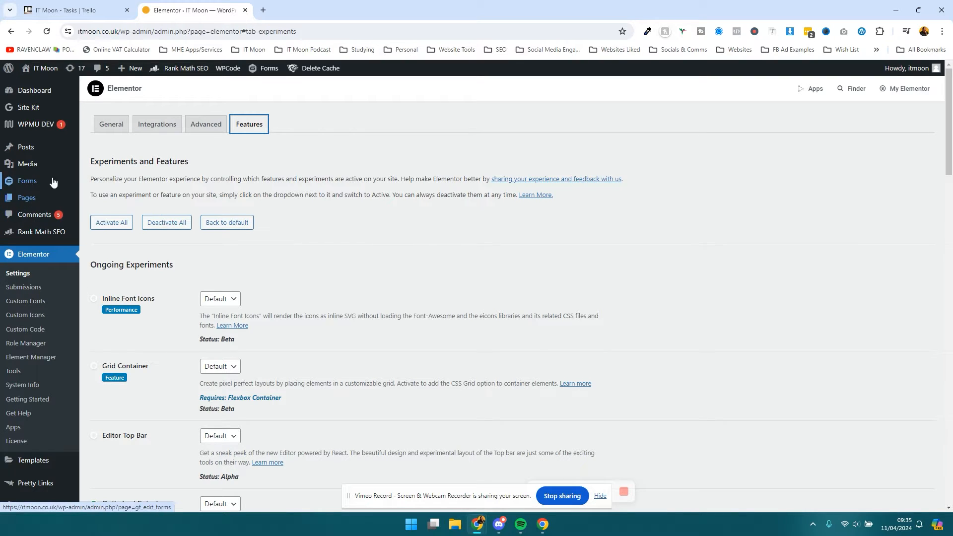
# Step: Create a new page titled "Basics of Elementor" and save it as a draft
pyautogui.moveTo(27, 201)
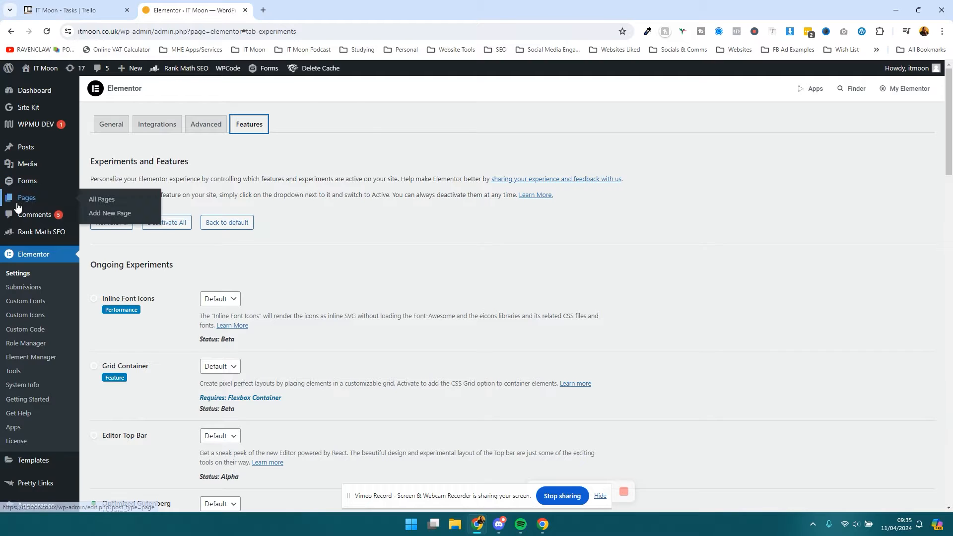
pyautogui.click(103, 217)
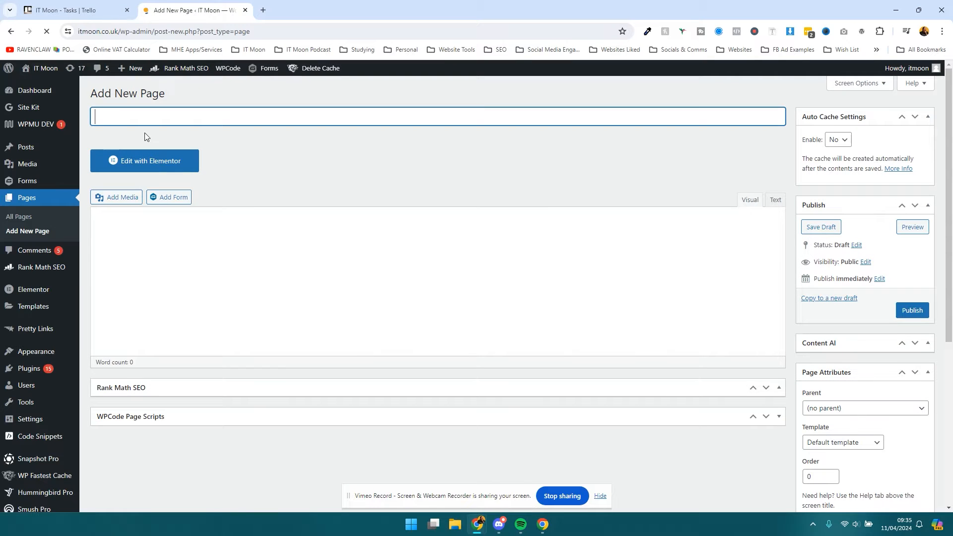
pyautogui.write('Basics of Elementor')
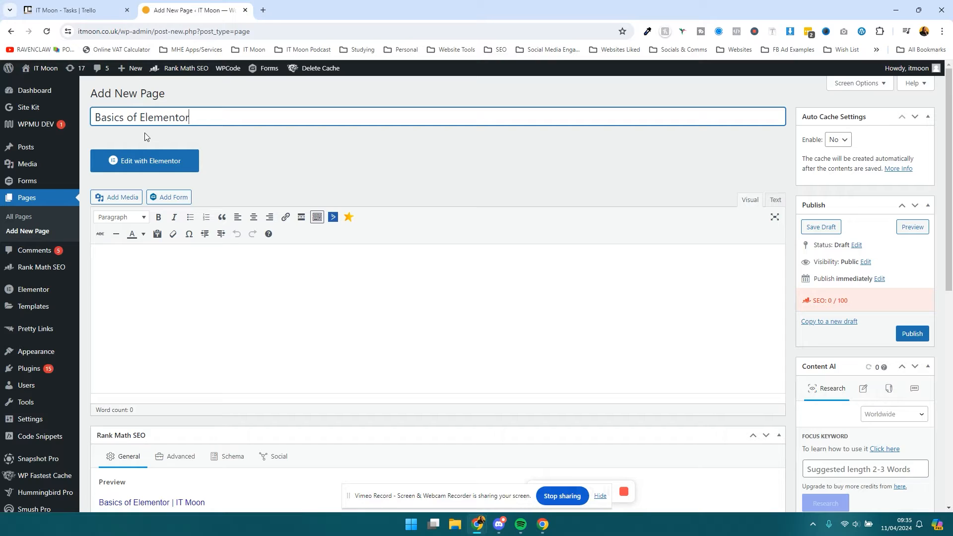
pyautogui.click(837, 228)
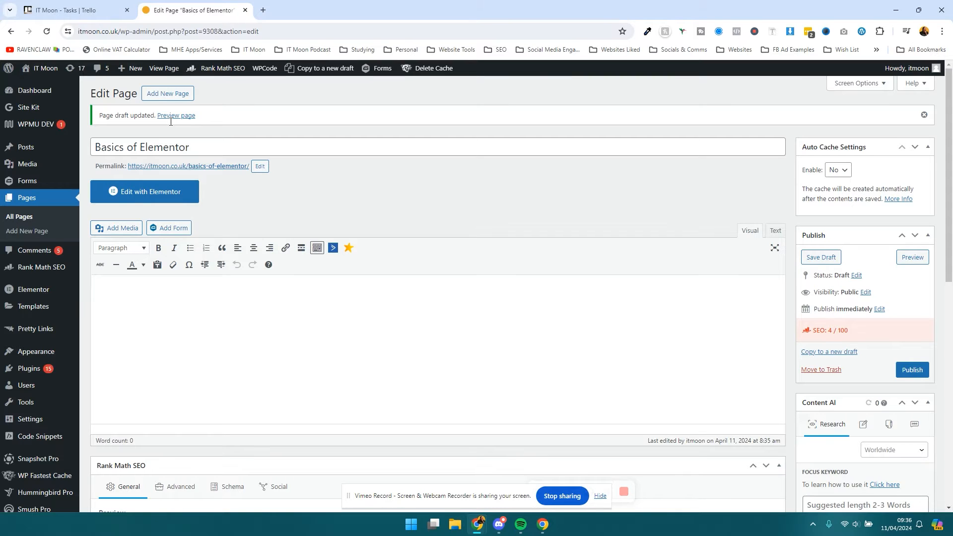
# Step: Open the "Basics of Elementor" draft in the Elementor editor and review its header and footer
pyautogui.scroll(-3, 153, 186)
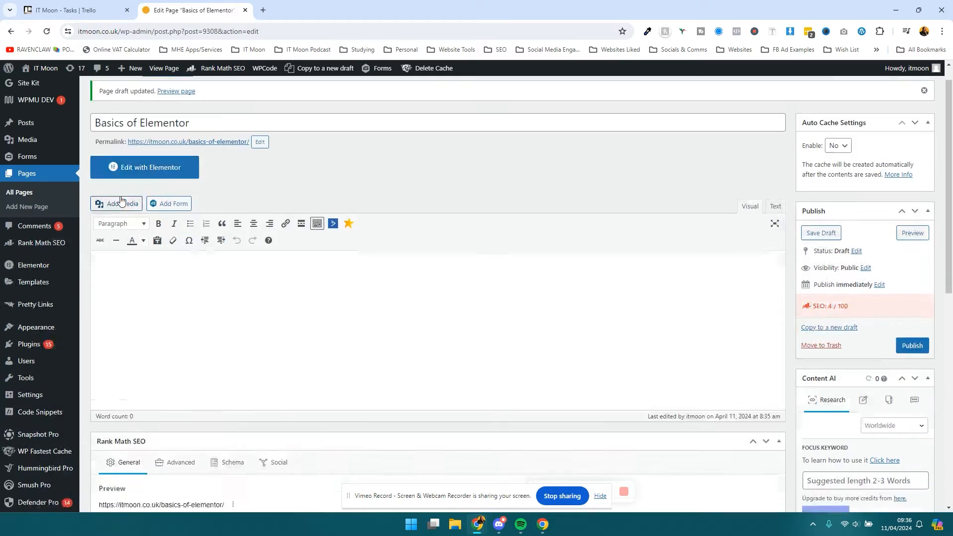
pyautogui.scroll(2, 256, 217)
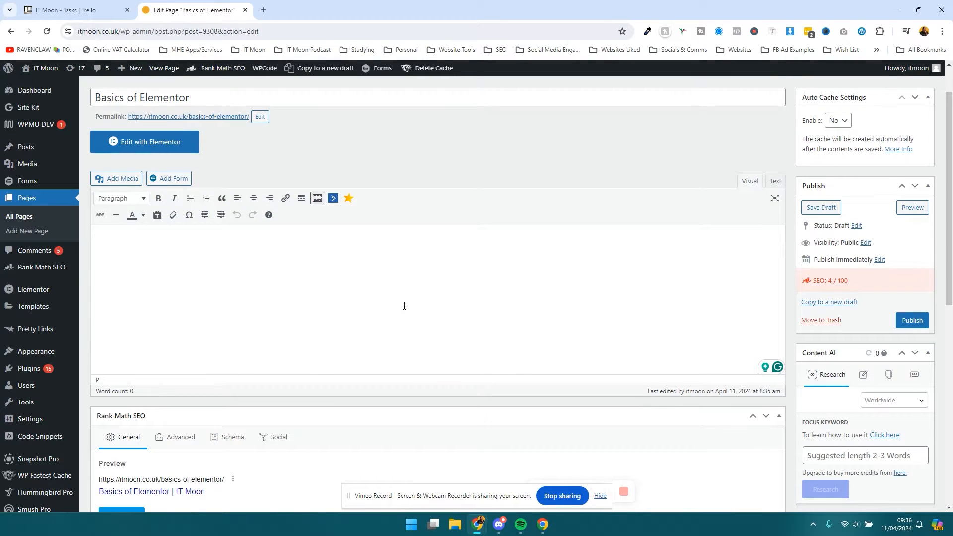
pyautogui.click(154, 152)
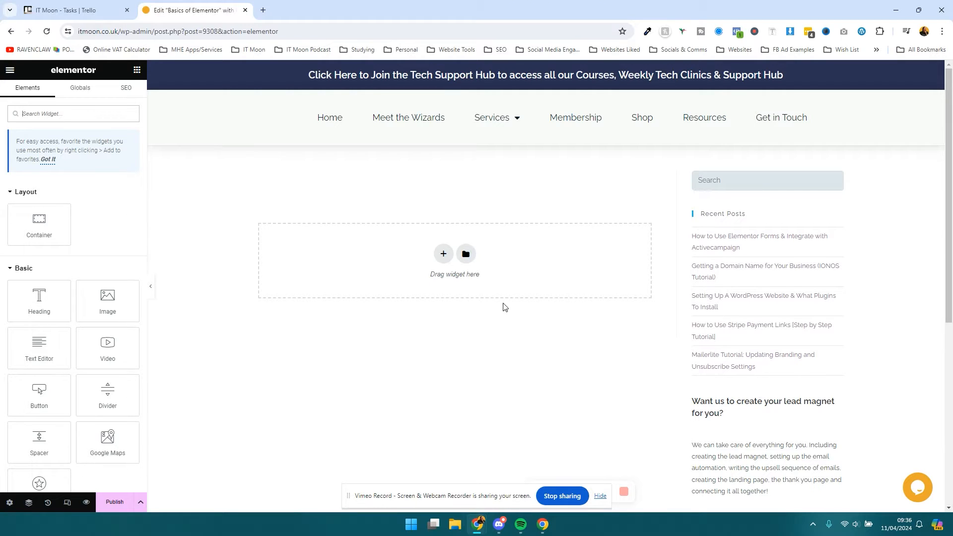
pyautogui.scroll(-6, 495, 244)
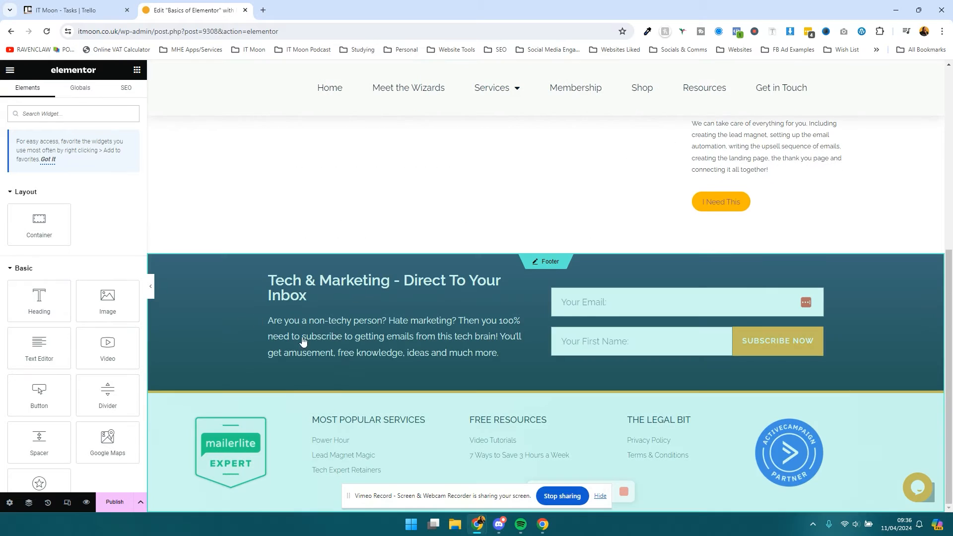
pyautogui.scroll(6, 341, 327)
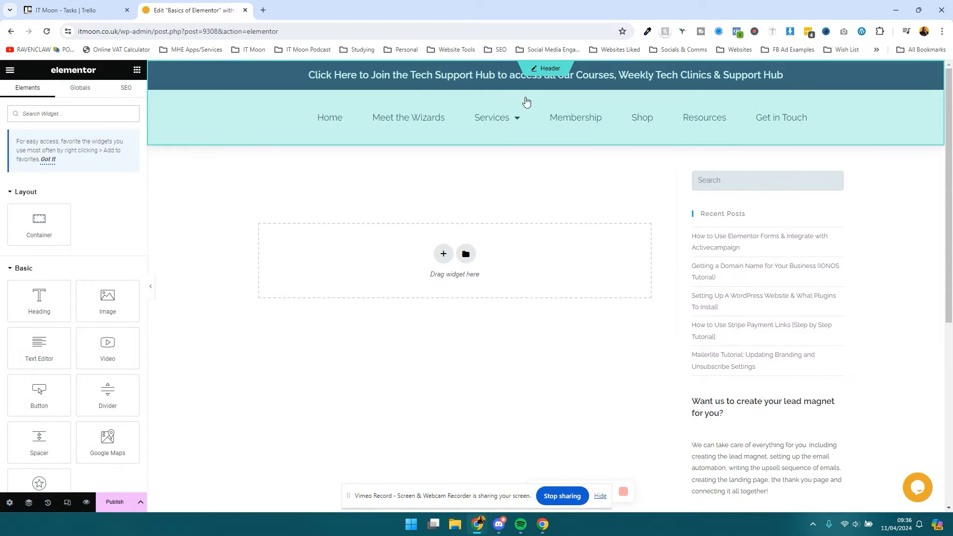
pyautogui.scroll(-1, 544, 80)
pyautogui.scroll(-5, 545, 80)
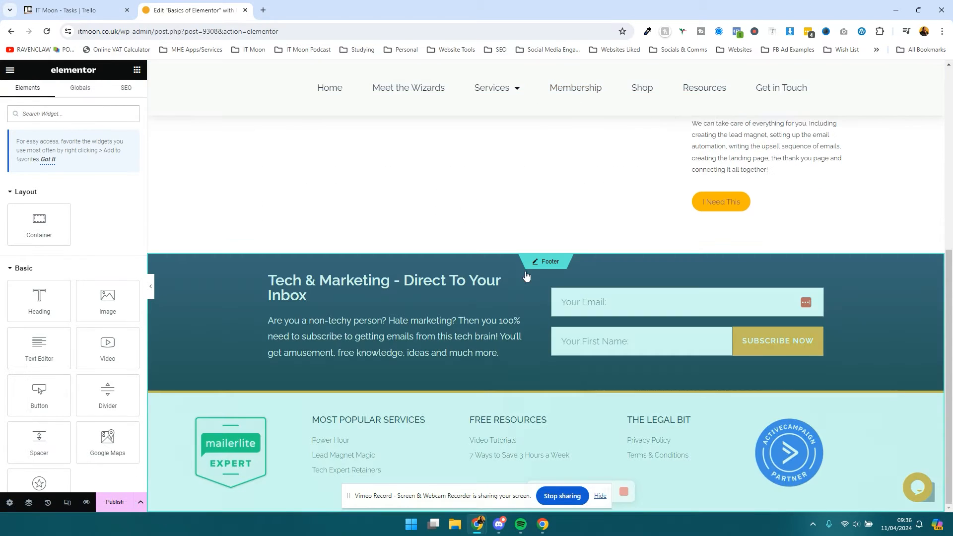
pyautogui.scroll(6, 527, 276)
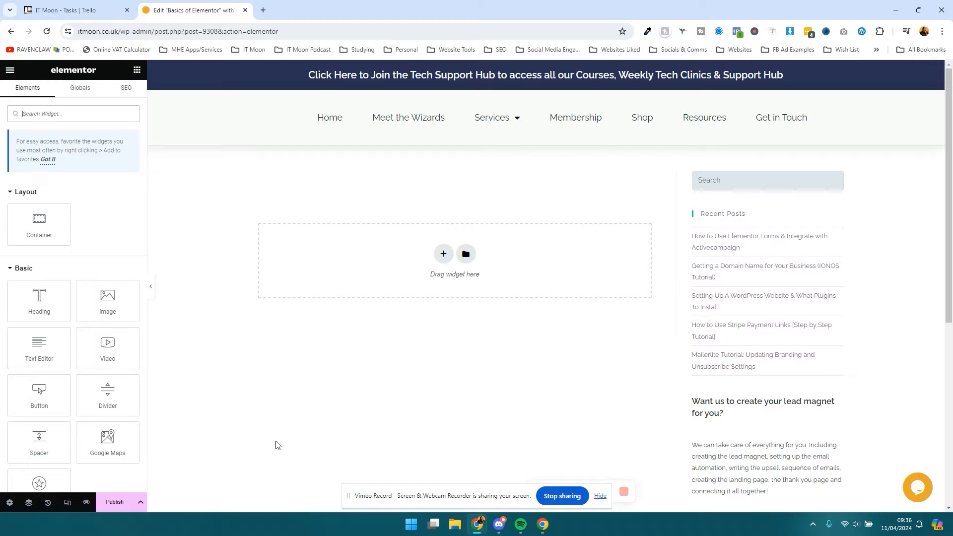
# Step: Set the page layout to Elementor Canvas in the page settings
pyautogui.click(11, 503)
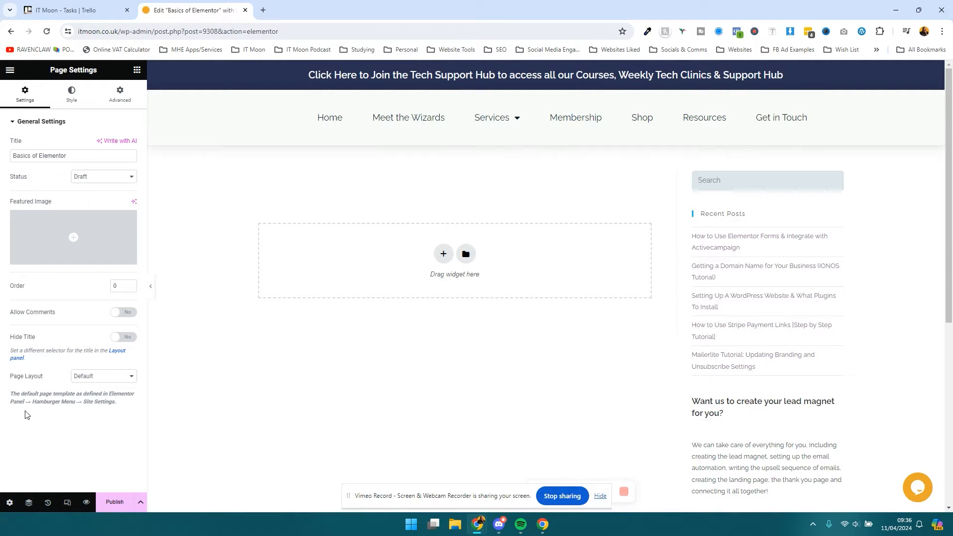
pyautogui.tripleClick(16, 380)
pyautogui.click(16, 381)
pyautogui.click(97, 379)
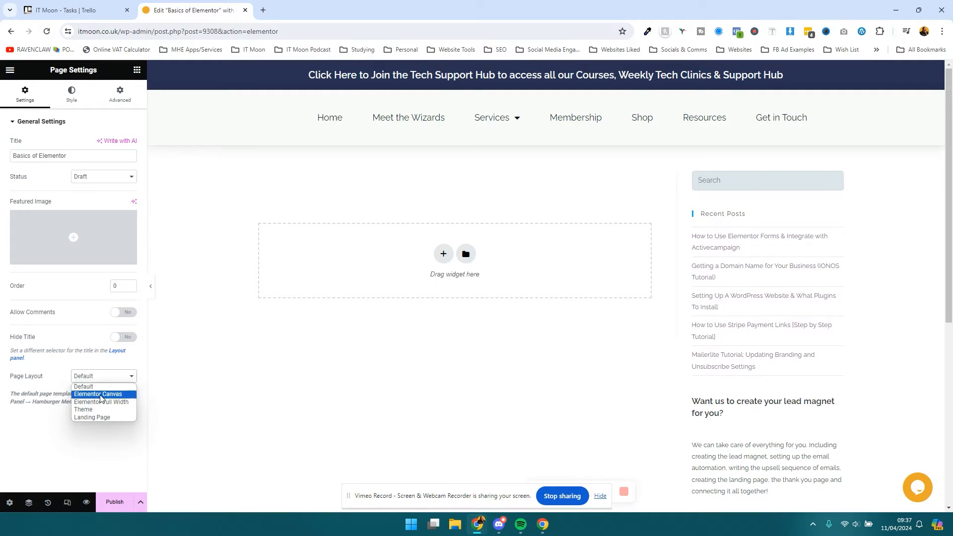
pyautogui.click(101, 395)
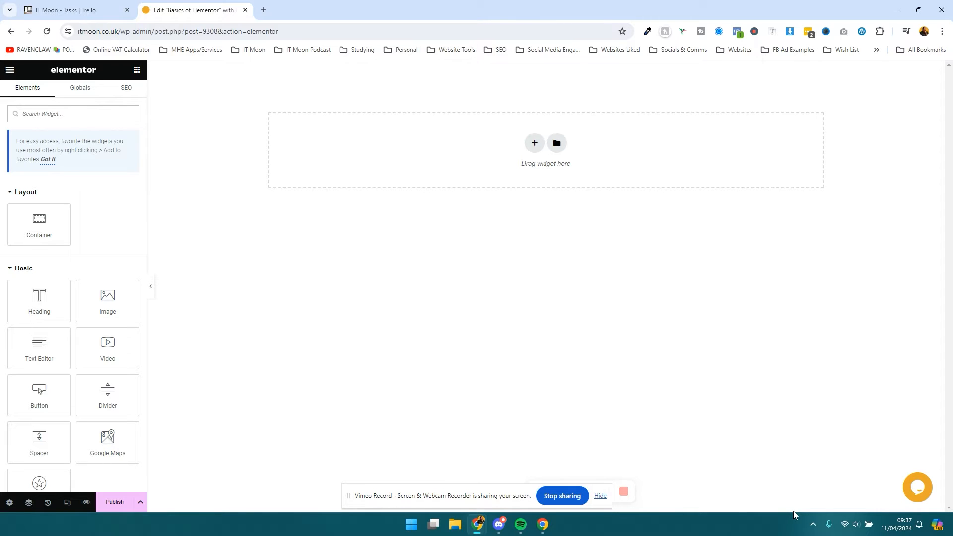
# Step: Switch the page layout in the page settings to Elementor Full Width, followed by Default
pyautogui.click(9, 502)
pyautogui.click(111, 378)
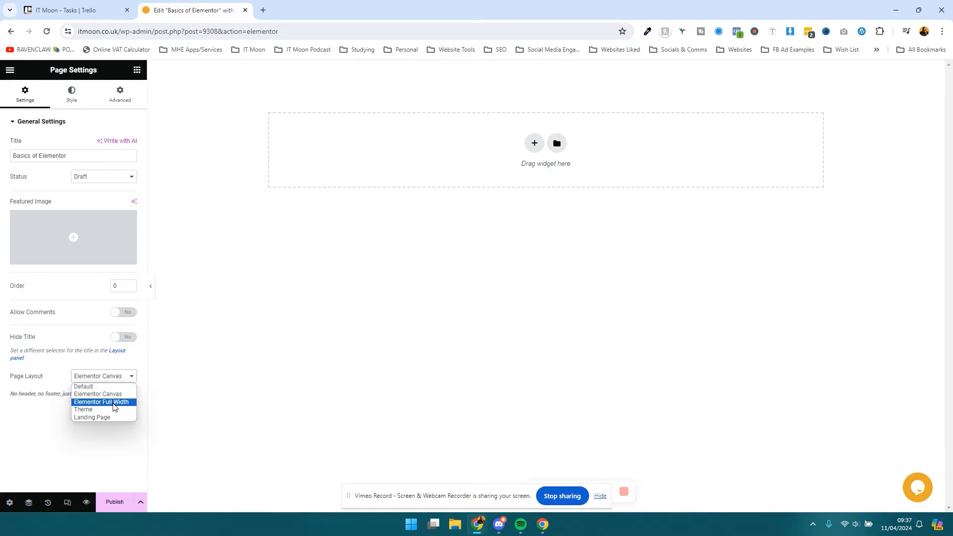
pyautogui.click(114, 402)
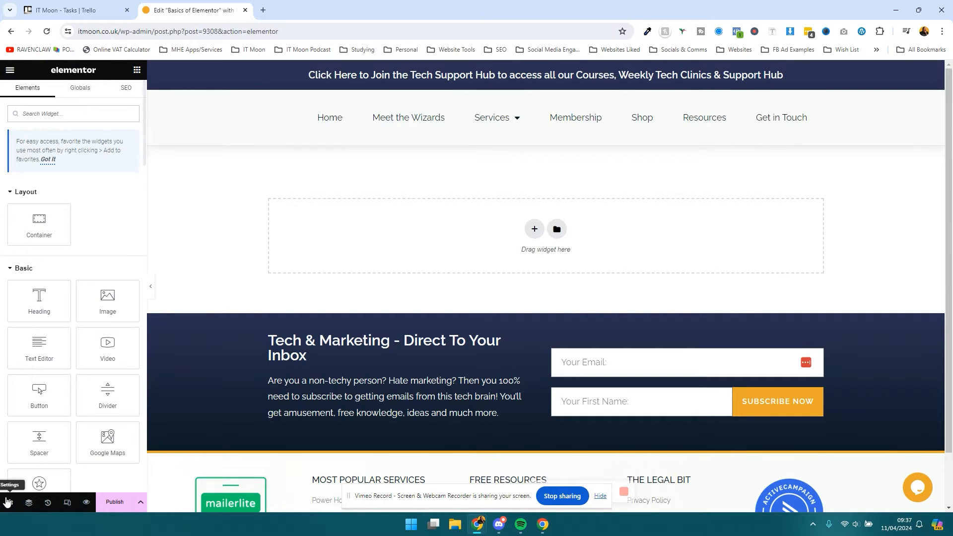
pyautogui.click(9, 502)
pyautogui.click(109, 379)
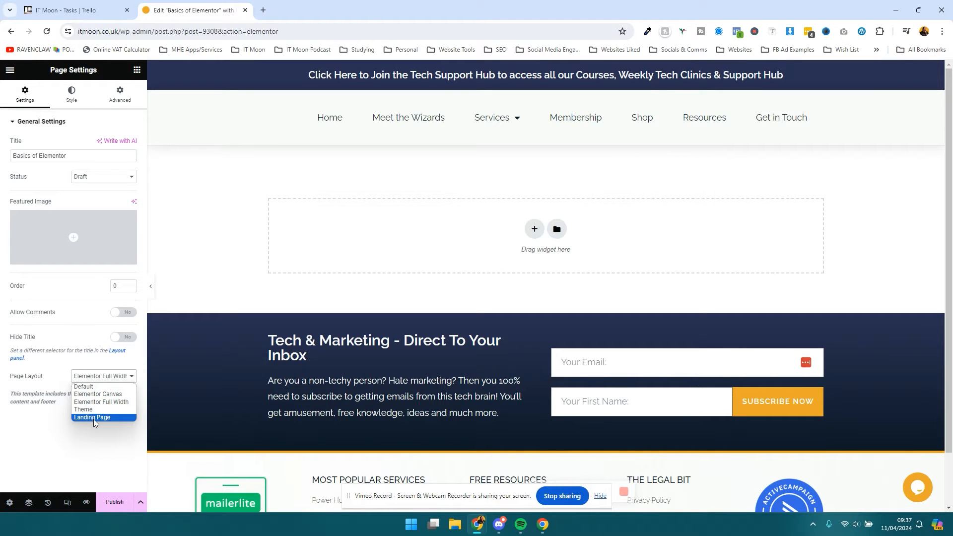
pyautogui.click(95, 388)
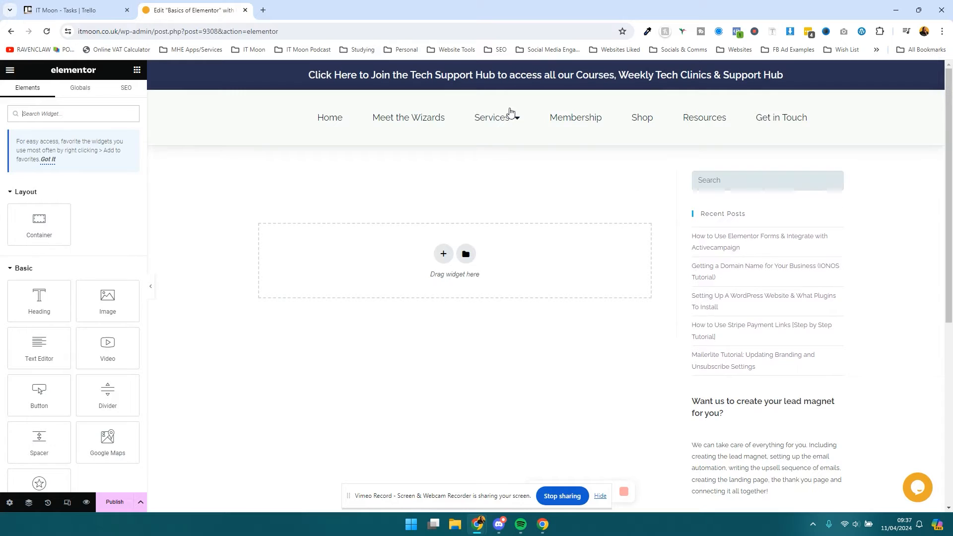
# Step: Return the page layout from Default to Elementor Canvas in the page settings
pyautogui.click(10, 504)
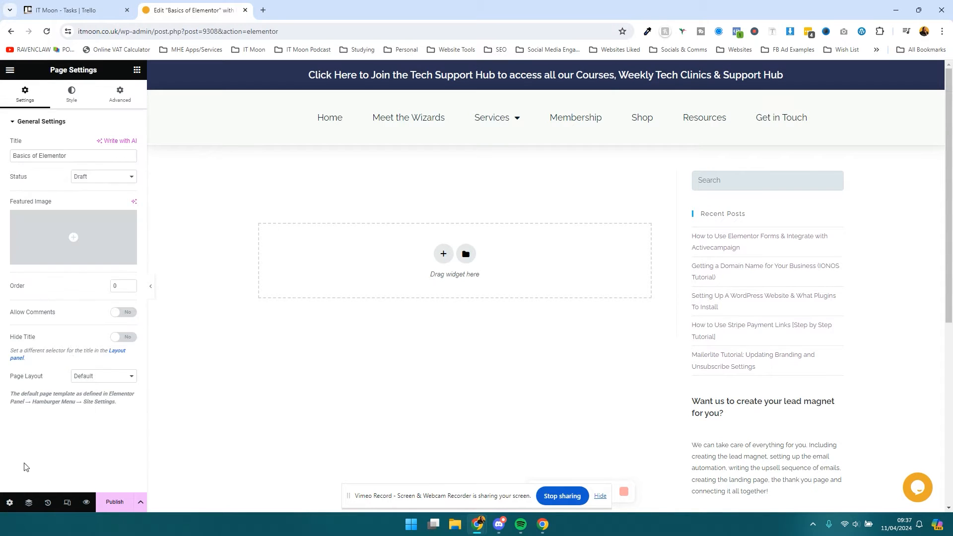
pyautogui.click(113, 377)
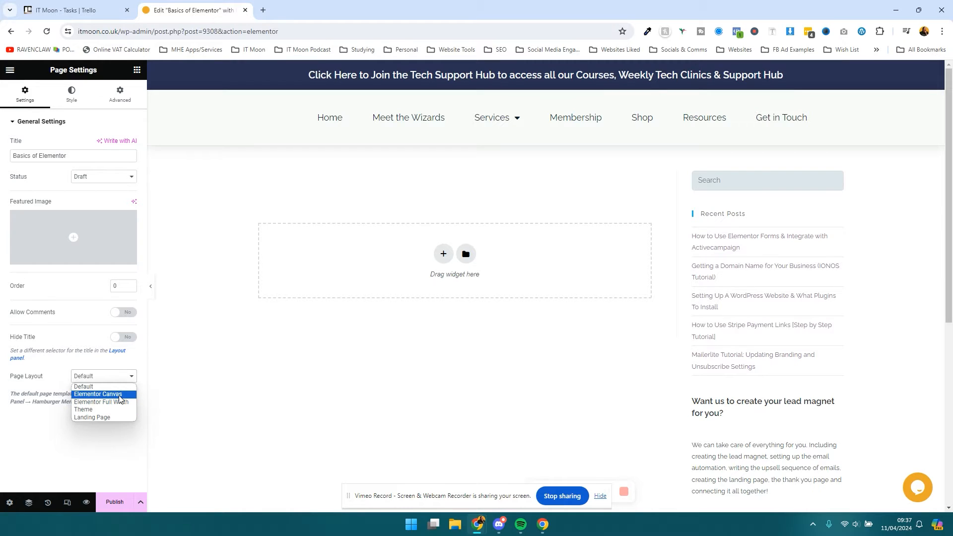
pyautogui.click(119, 395)
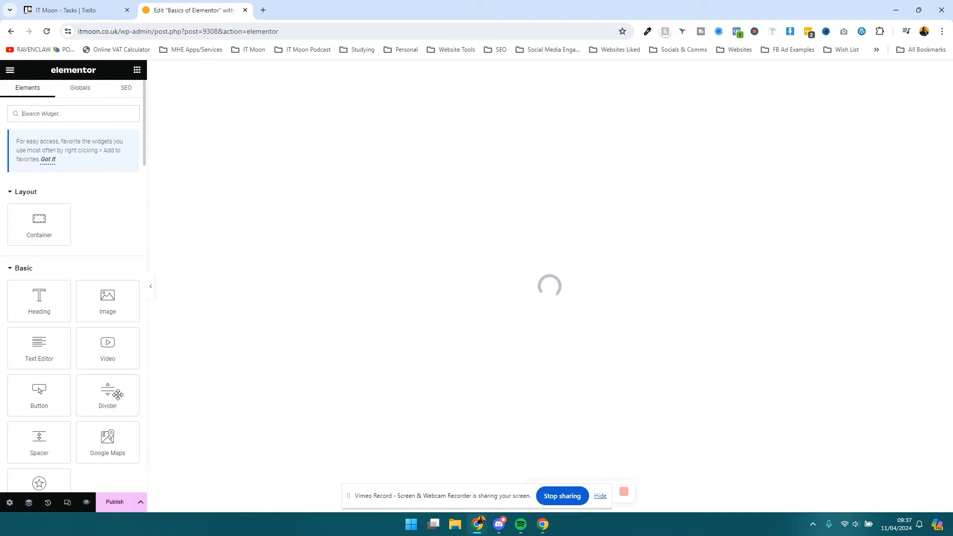
# Step: Turn on Hide Title and set the page layout to Elementor Full Width in the page settings
pyautogui.click(9, 502)
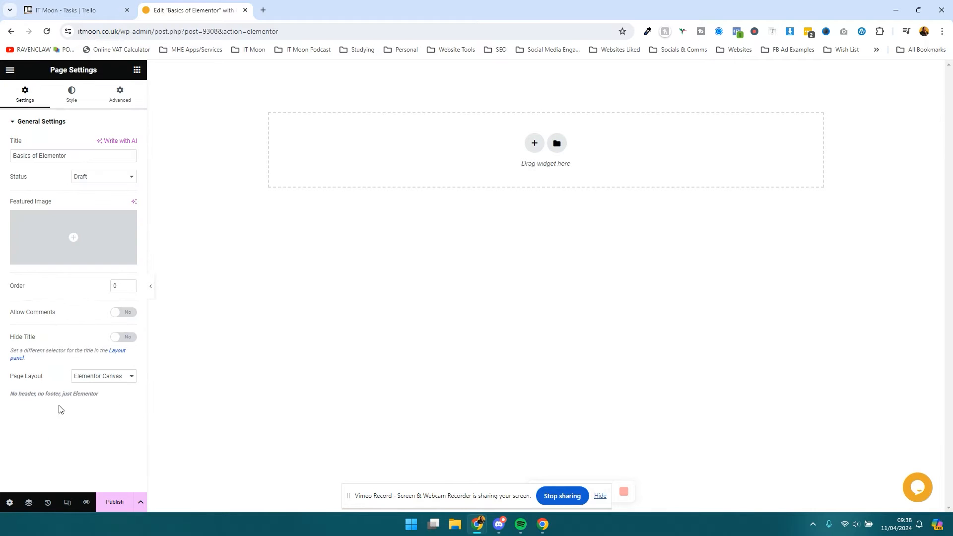
pyautogui.click(130, 338)
pyautogui.click(111, 381)
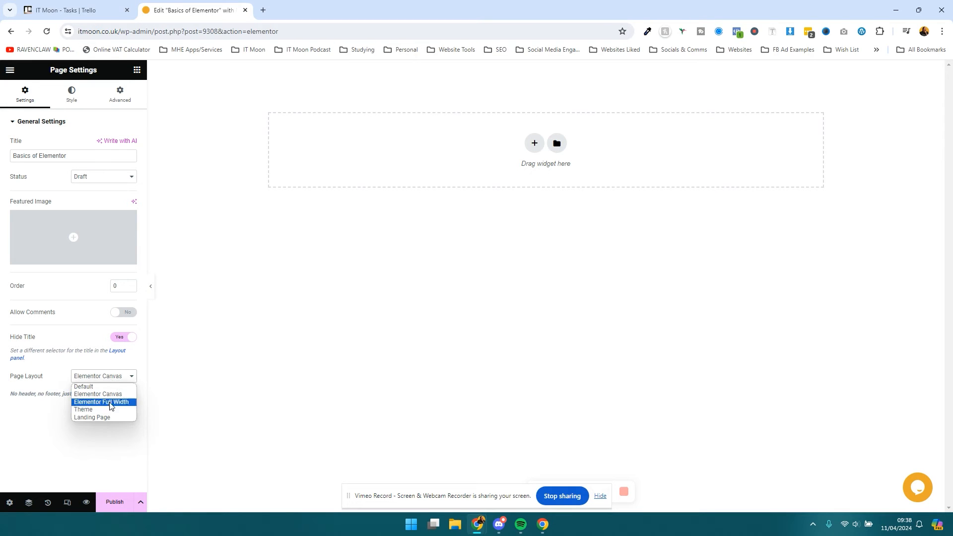
pyautogui.click(110, 402)
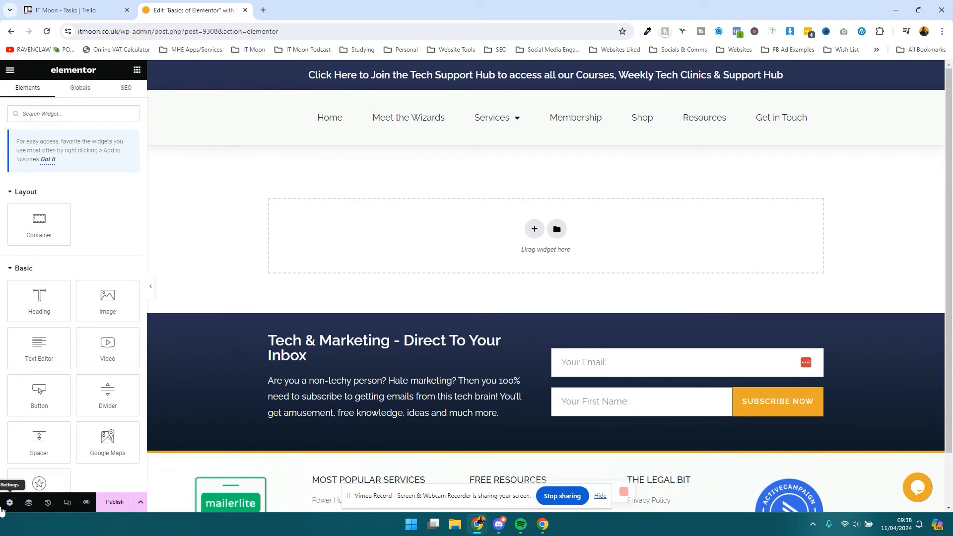
# Step: Turn Hide Title back off and set the page layout to Elementor Canvas again
pyautogui.click(10, 502)
pyautogui.click(124, 338)
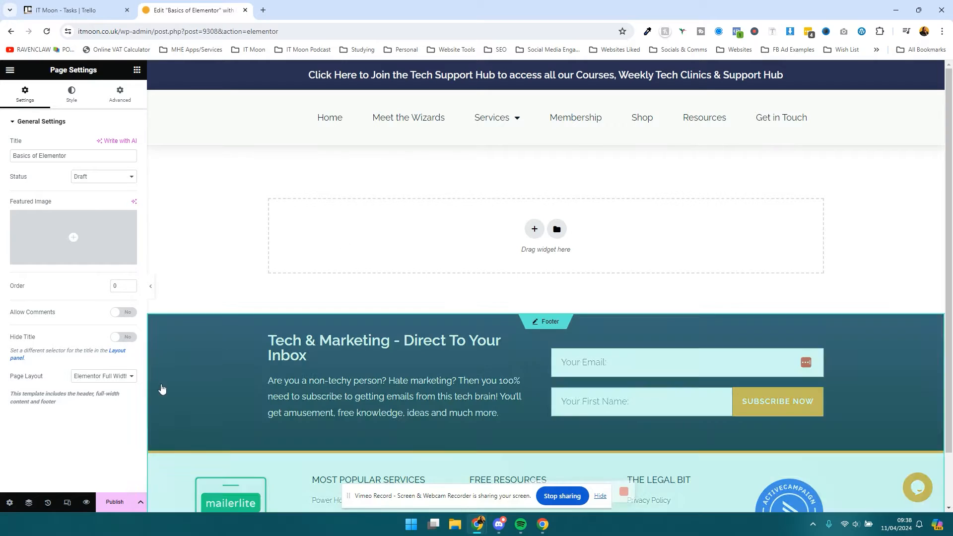
pyautogui.click(92, 377)
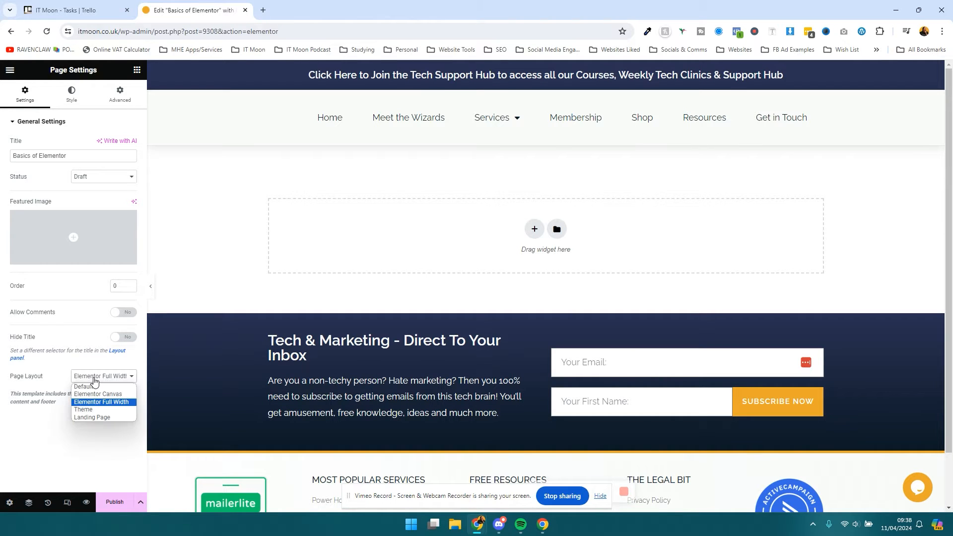
pyautogui.click(99, 392)
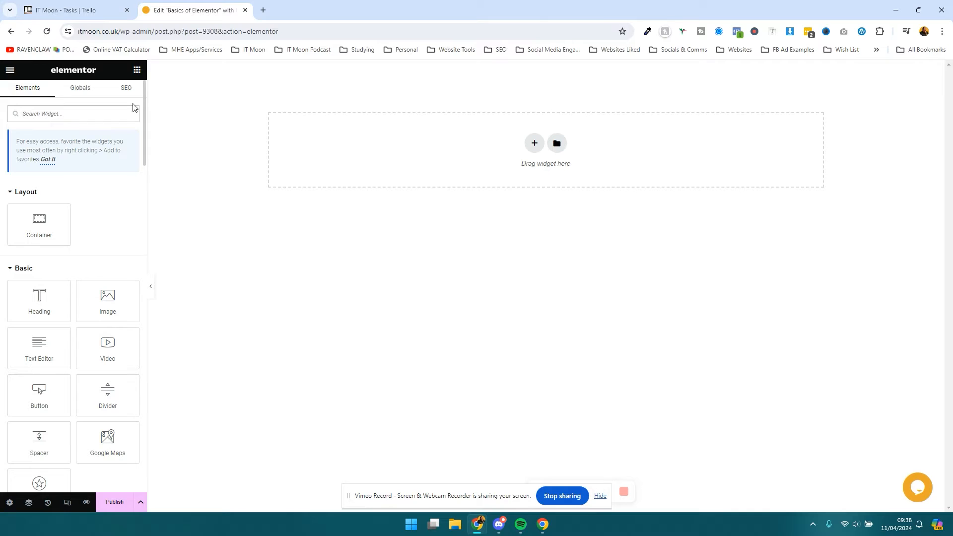
# Step: Add a Heading widget to the empty page, keeping its placeholder text
pyautogui.moveTo(39, 298); pyautogui.dragTo(347, 133)
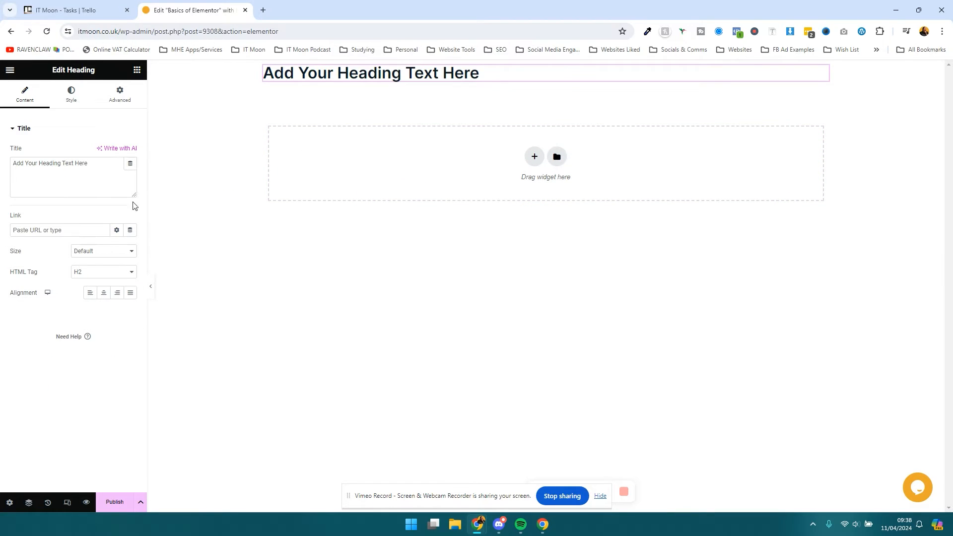
pyautogui.tripleClick(361, 76)
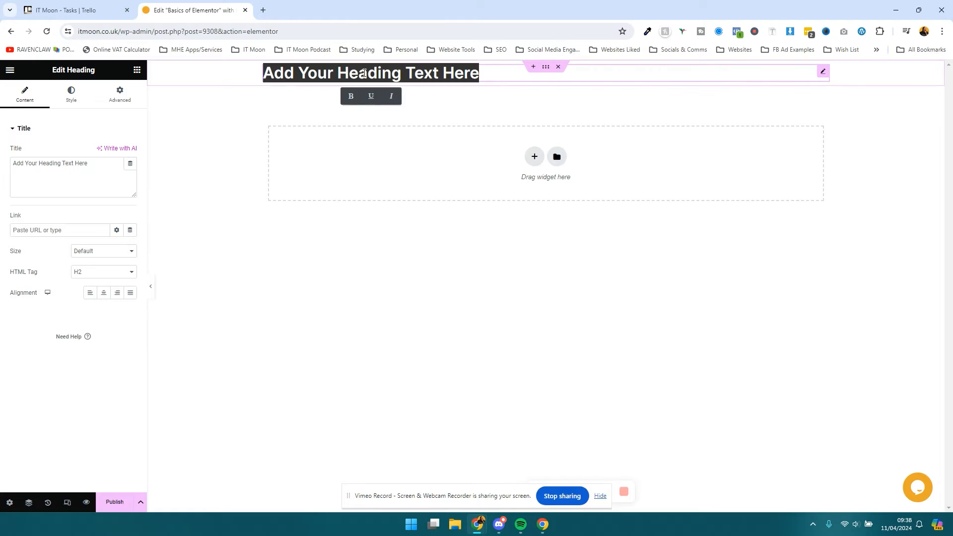
pyautogui.click(332, 105)
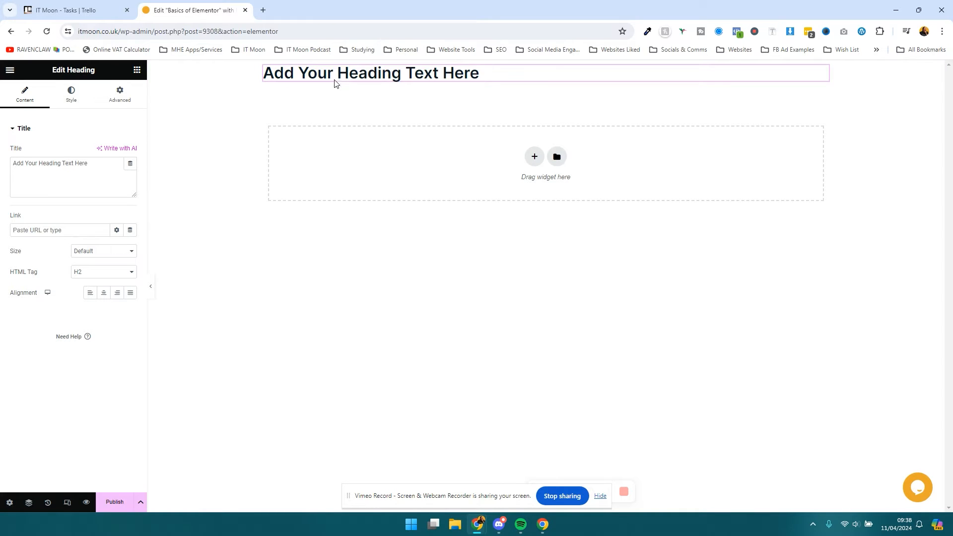
# Step: Give the heading a custom muted red text color in its style settings
pyautogui.click(73, 95)
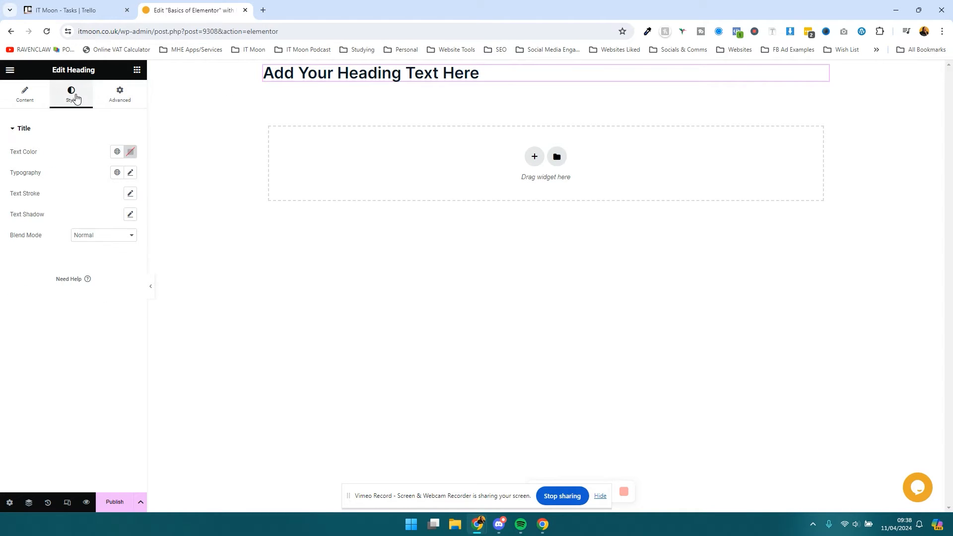
pyautogui.click(129, 152)
pyautogui.moveTo(111, 234); pyautogui.dragTo(125, 214)
pyautogui.click(46, 156)
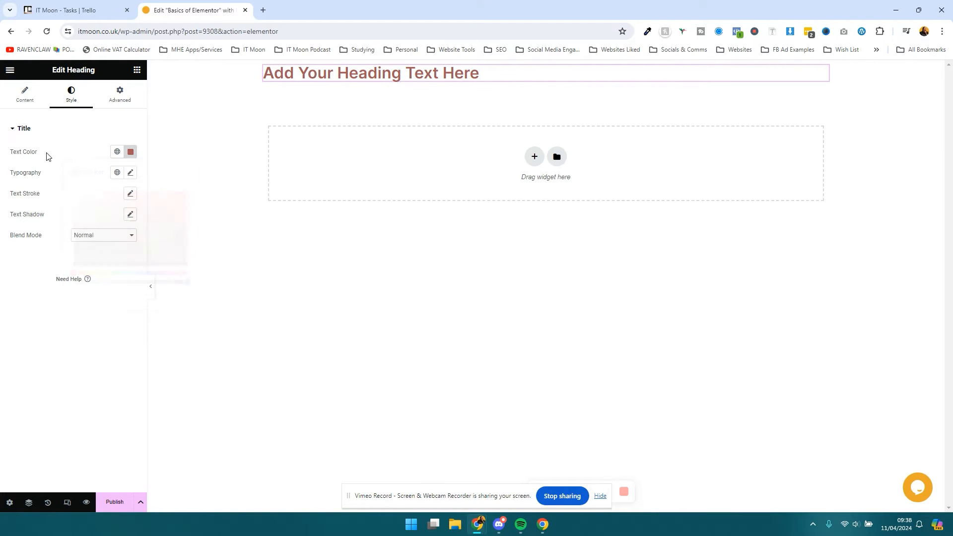
# Step: Review the global colors available for the heading's text and open the site's Global Colors settings
pyautogui.click(117, 151)
pyautogui.scroll(-5, 99, 201)
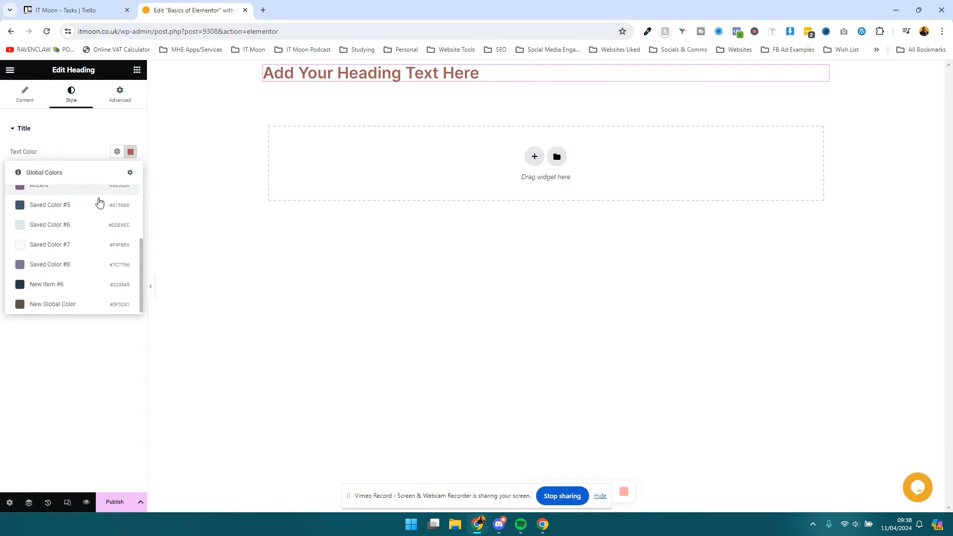
pyautogui.scroll(5, 99, 201)
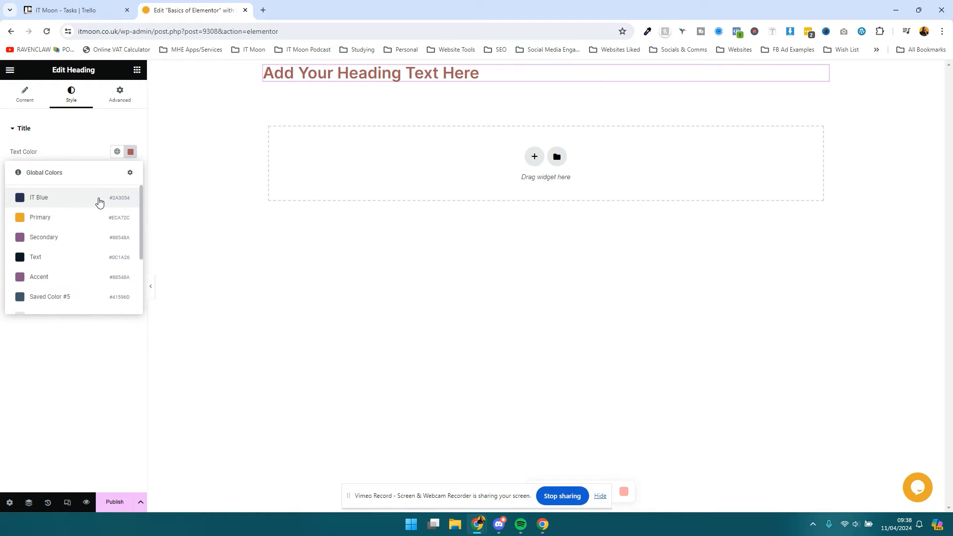
pyautogui.click(80, 150)
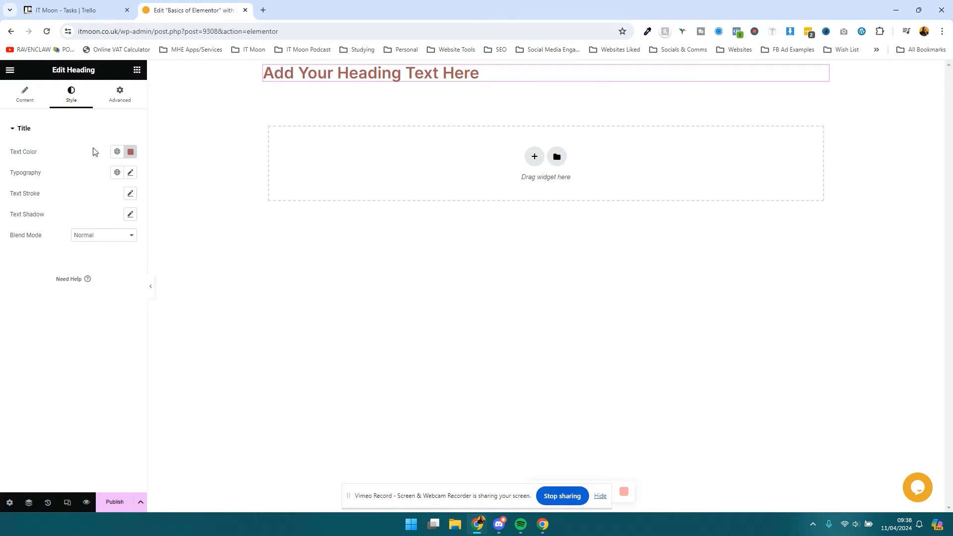
pyautogui.click(117, 152)
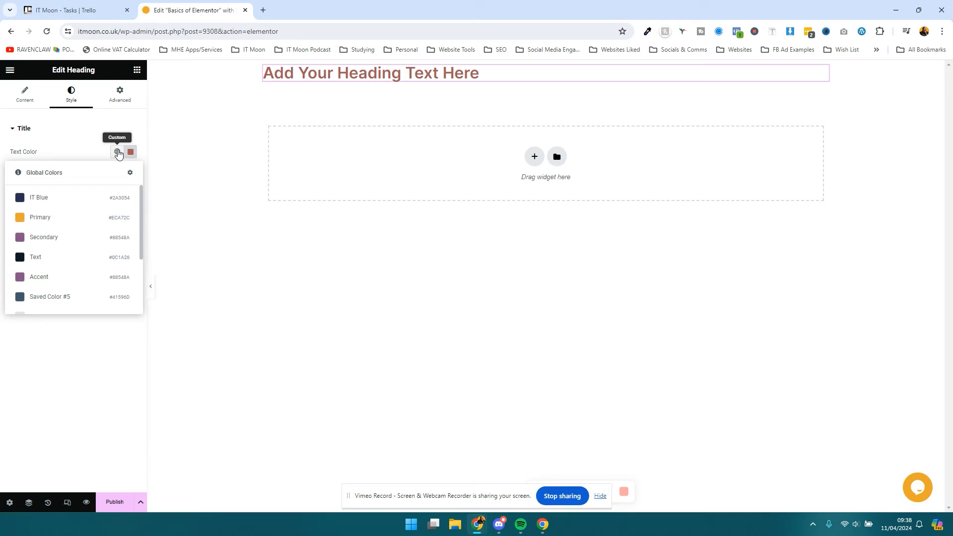
pyautogui.click(130, 174)
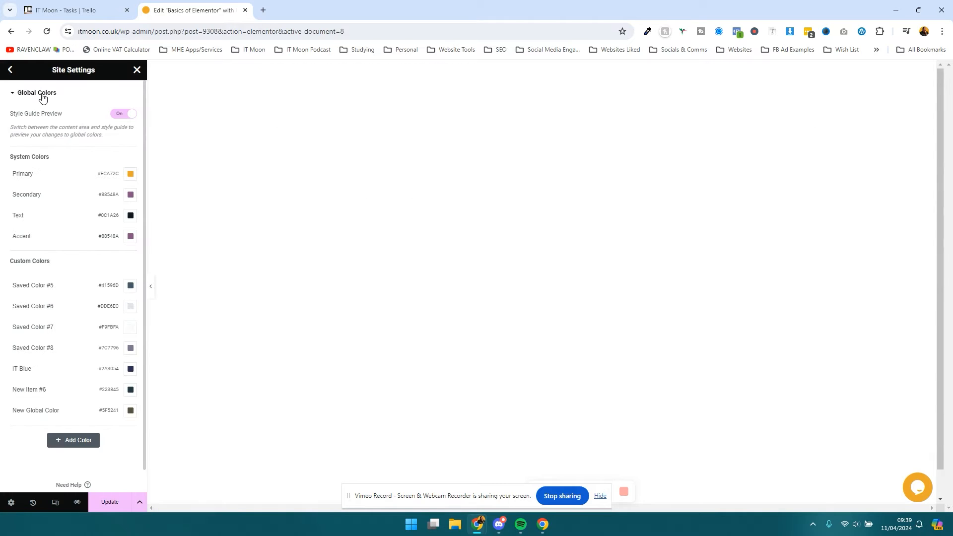
# Step: Examine the system and custom colors in the Global Colors settings, including the color picker for Primary
pyautogui.moveTo(54, 73); pyautogui.dragTo(91, 74)
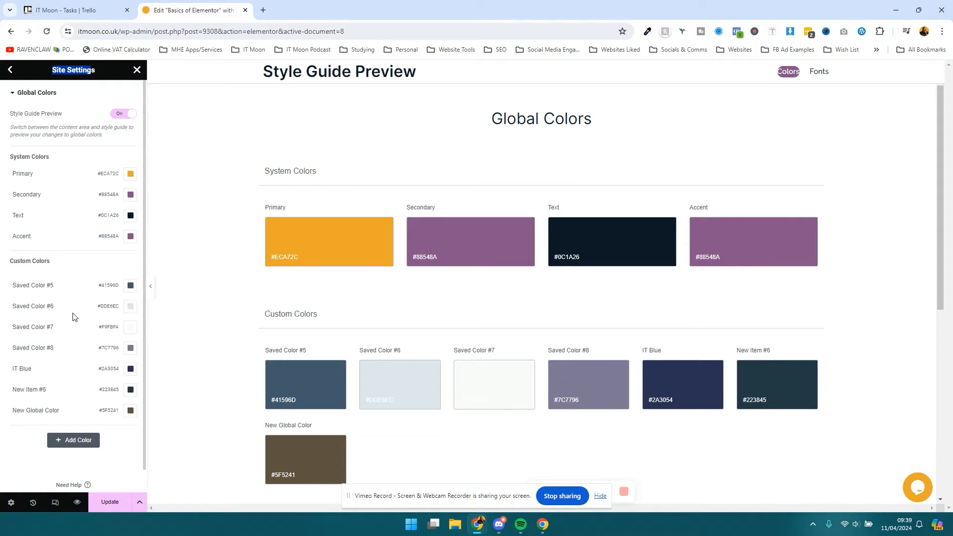
pyautogui.moveTo(82, 291)
pyautogui.click(130, 174)
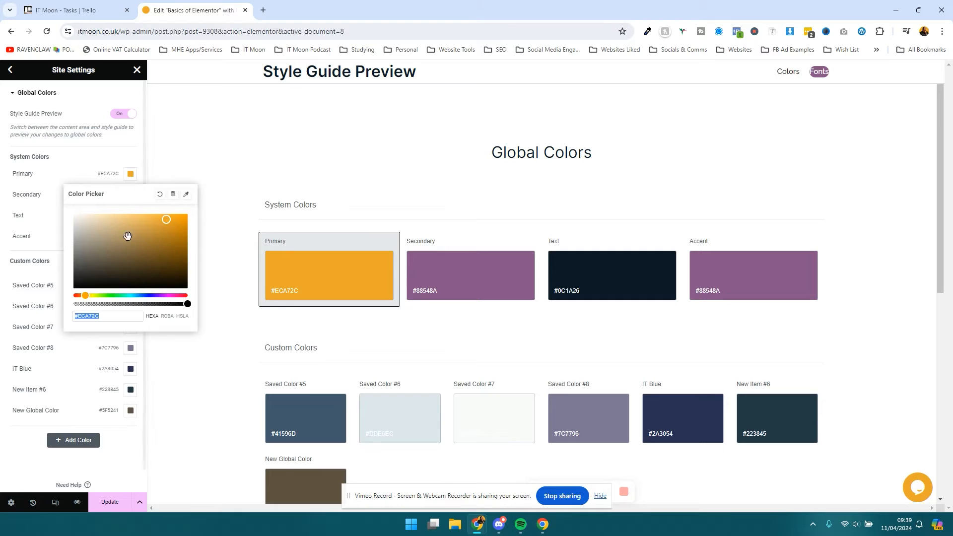
pyautogui.click(25, 192)
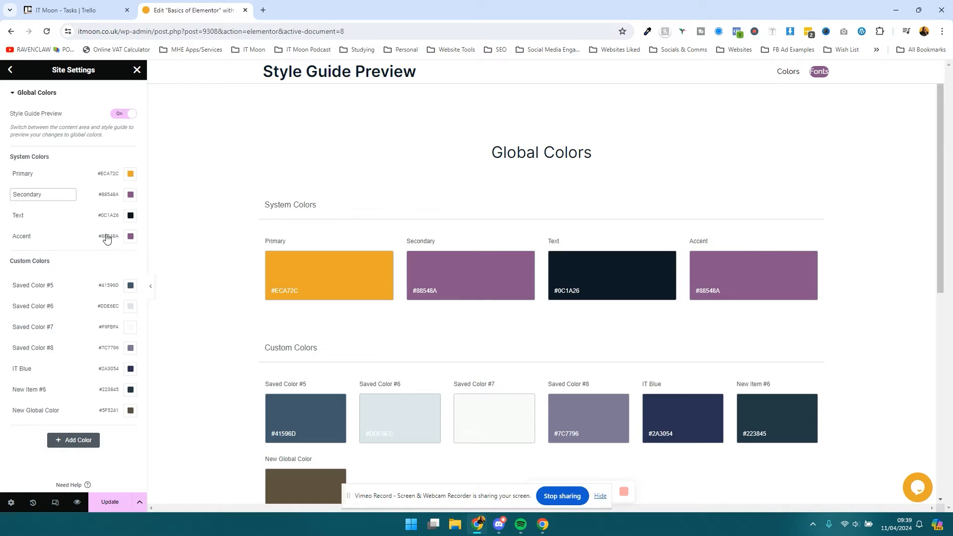
pyautogui.doubleClick(41, 260)
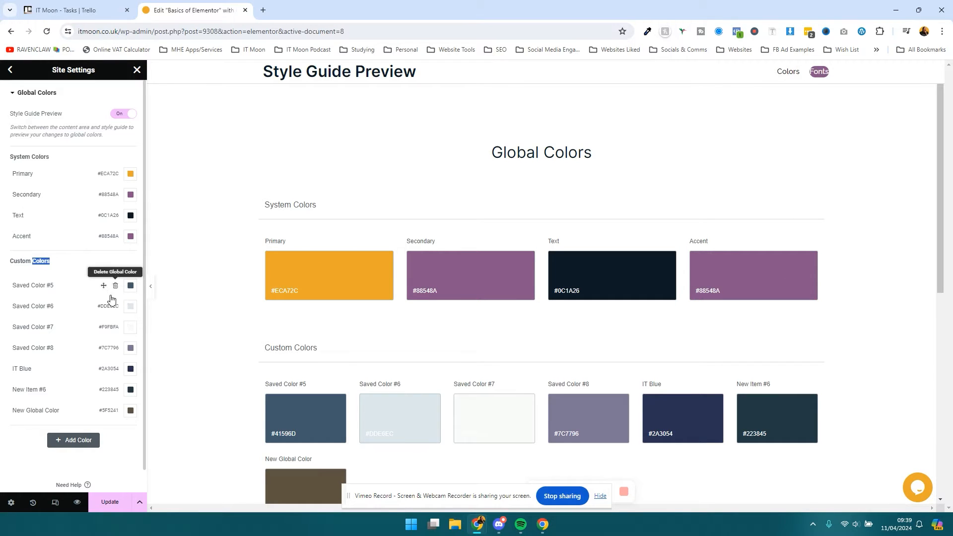
pyautogui.scroll(-1, 77, 303)
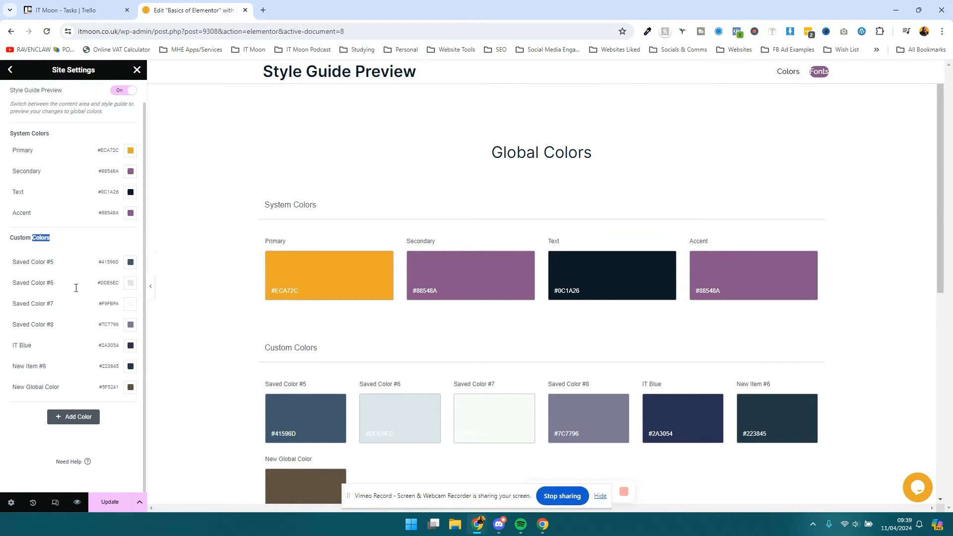
# Step: Add a custom global color named "Colour Name" and set it to the semi-transparent red #83171761
pyautogui.click(72, 417)
pyautogui.tripleClick(24, 406)
pyautogui.write('Colour Name')
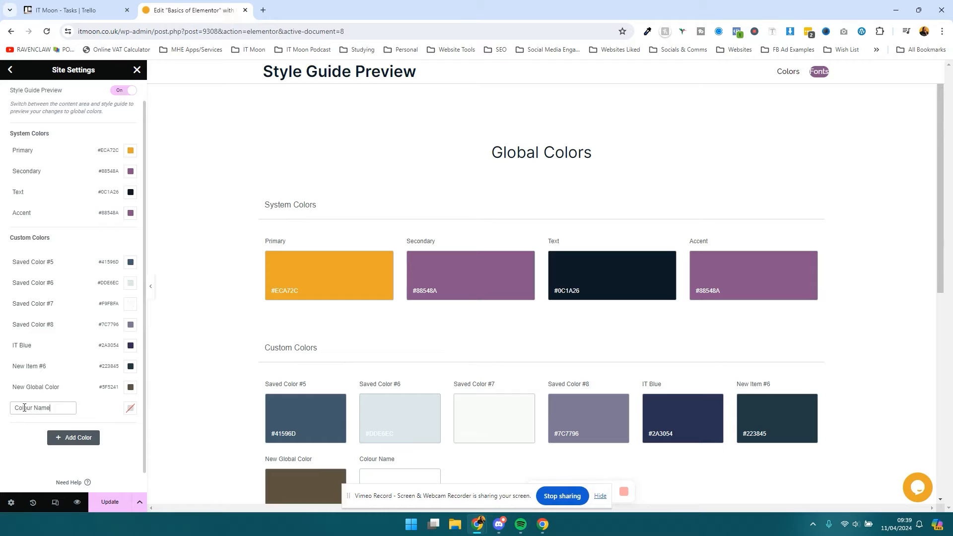
pyautogui.click(130, 408)
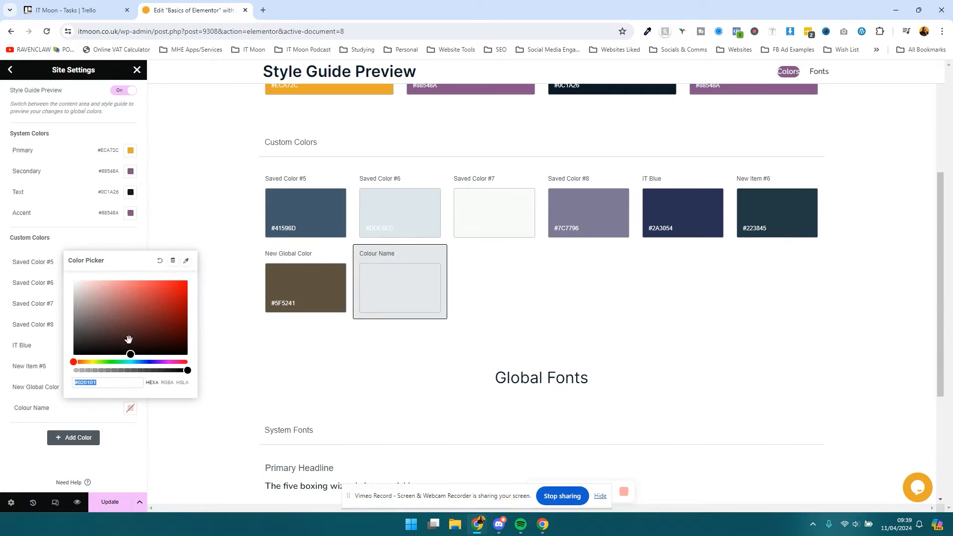
pyautogui.moveTo(146, 318)
pyautogui.mouseDown()
pyautogui.moveTo(145, 305)
pyautogui.moveTo(167, 317)
pyautogui.mouseUp()
pyautogui.moveTo(187, 370); pyautogui.dragTo(116, 370)
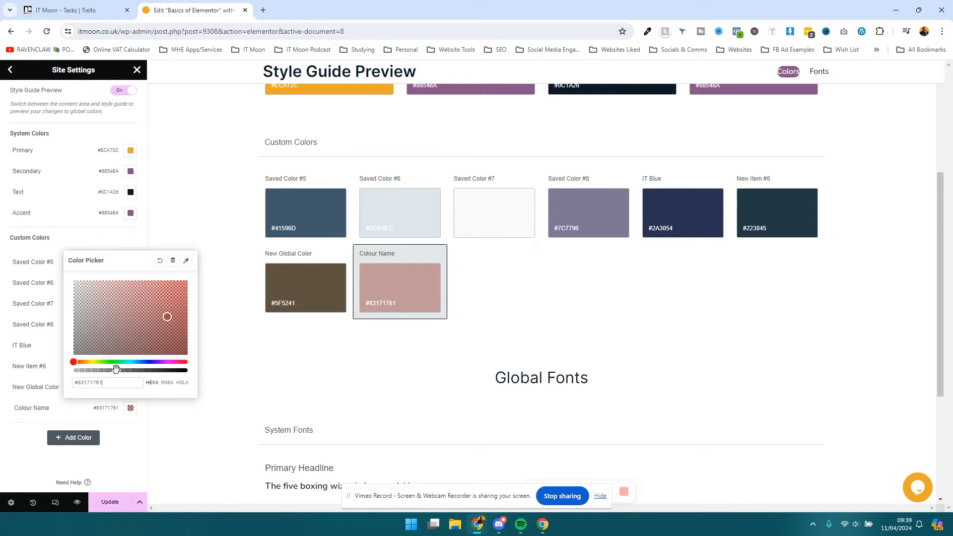
pyautogui.click(125, 463)
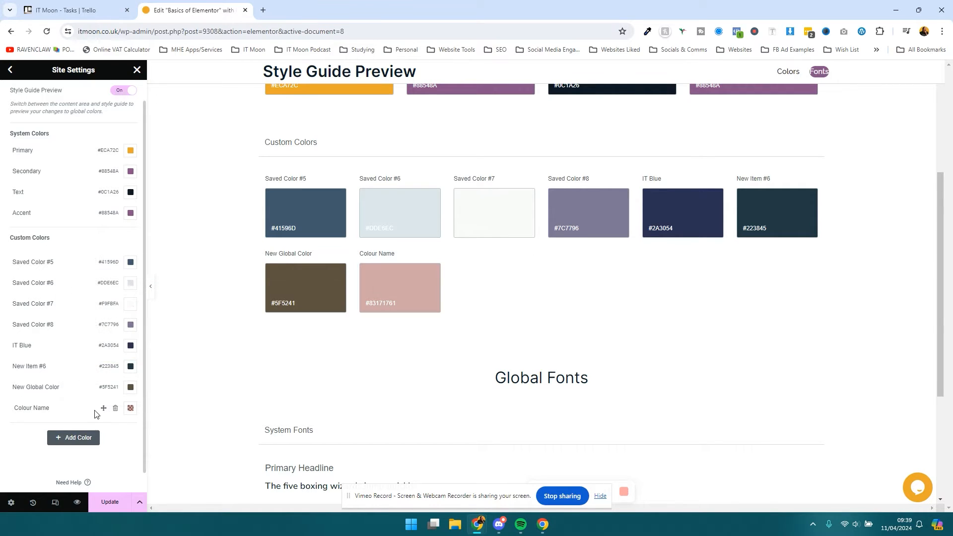
# Step: Delete the "Colour Name" custom color from the global colors
pyautogui.click(115, 408)
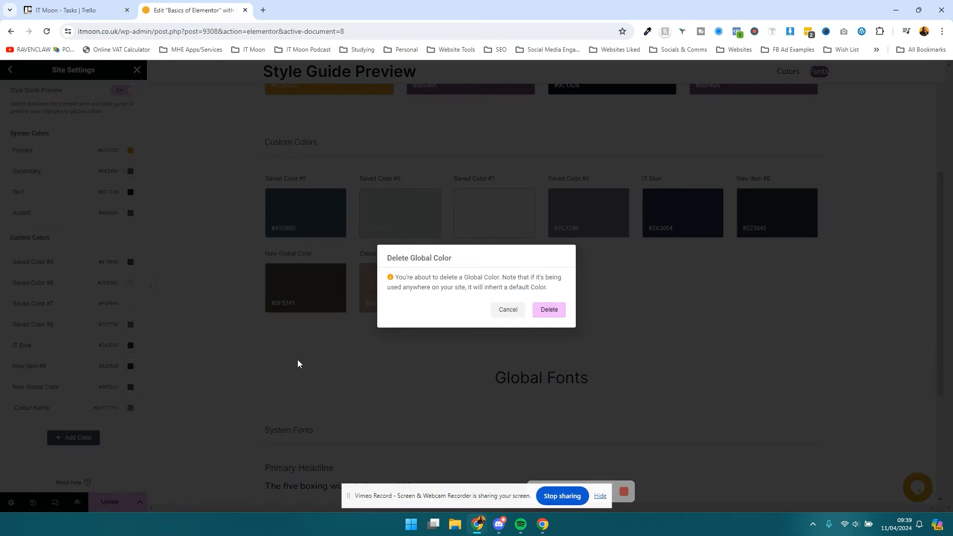
pyautogui.click(549, 309)
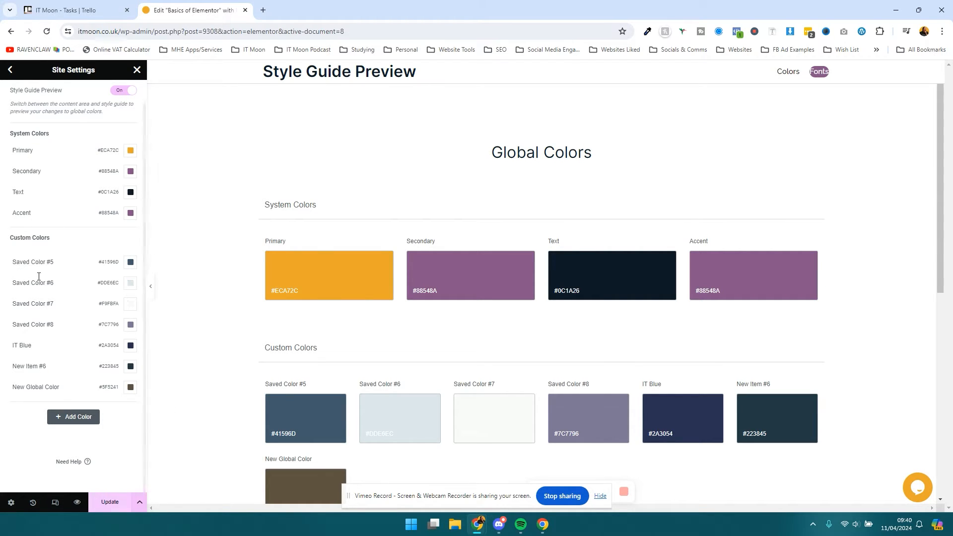
pyautogui.scroll(1, 42, 256)
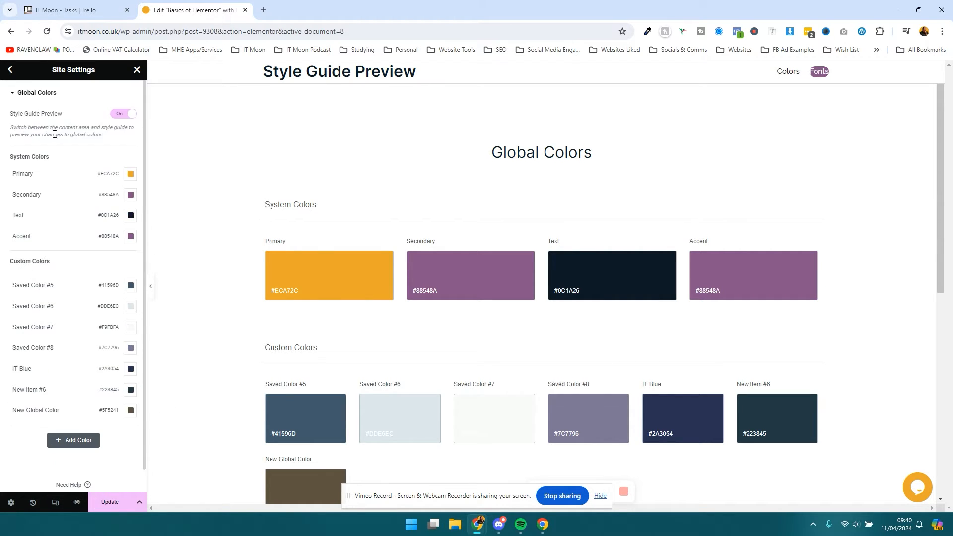
# Step: Leave the Global Colors settings and save the changes made to them
pyautogui.click(10, 70)
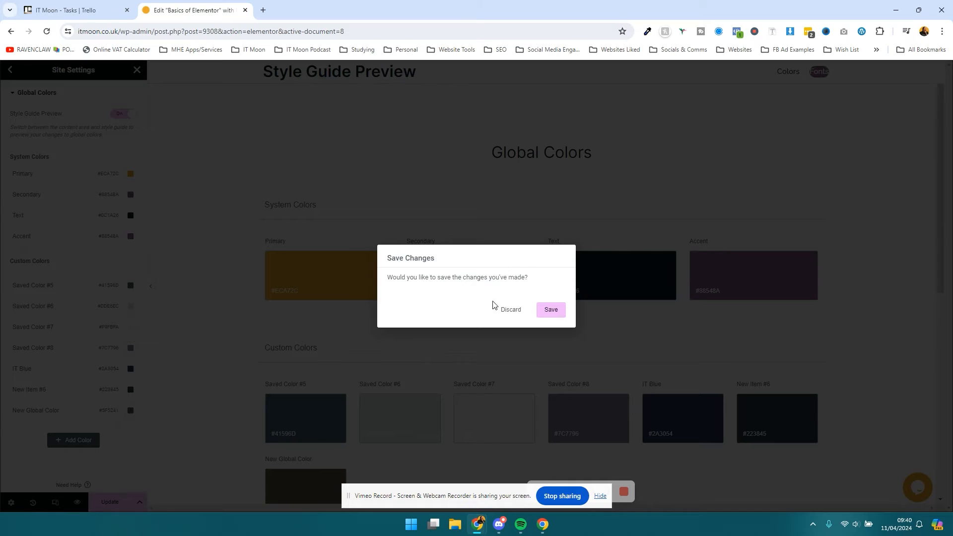
pyautogui.click(556, 312)
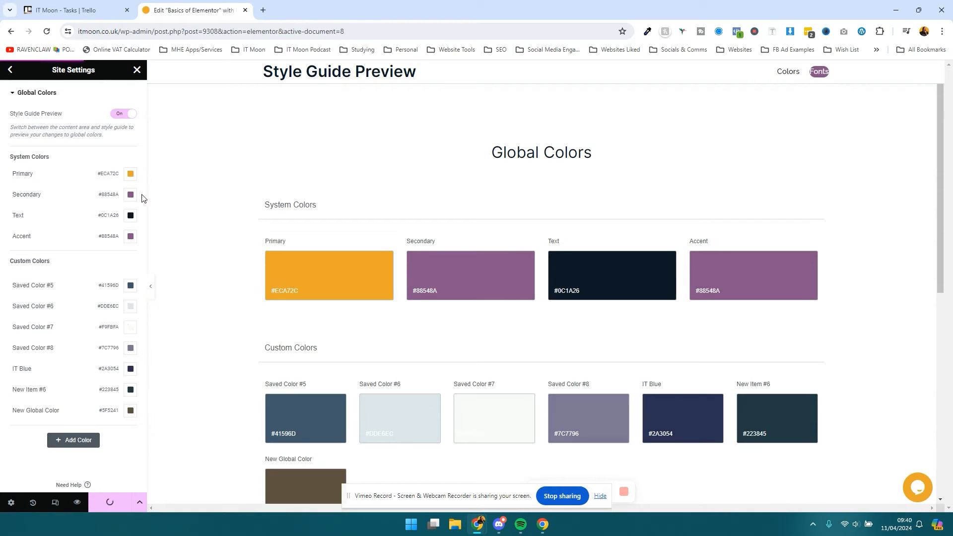
pyautogui.scroll(-1, 59, 412)
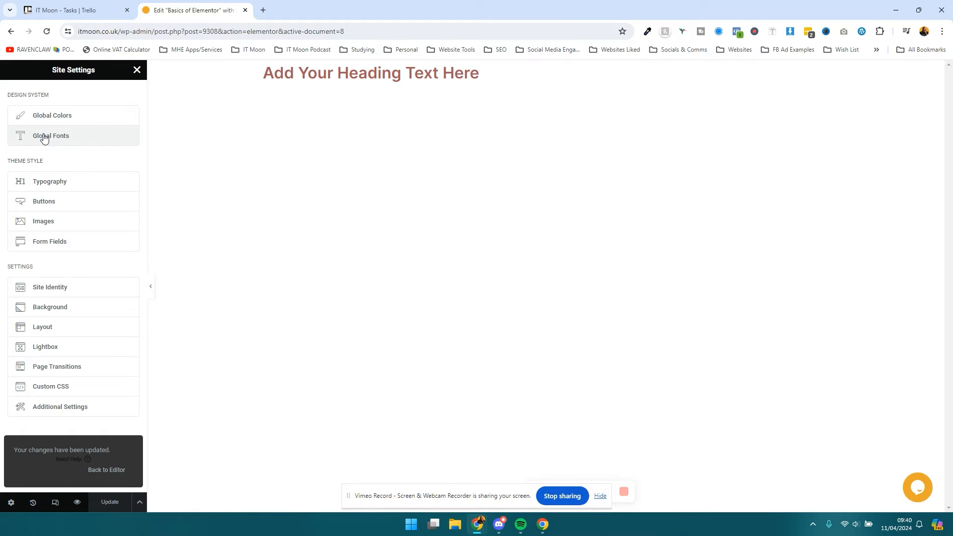
# Step: Examine the typography settings of the system fonts in Global Fonts and leave the section, discarding any changes
pyautogui.click(44, 136)
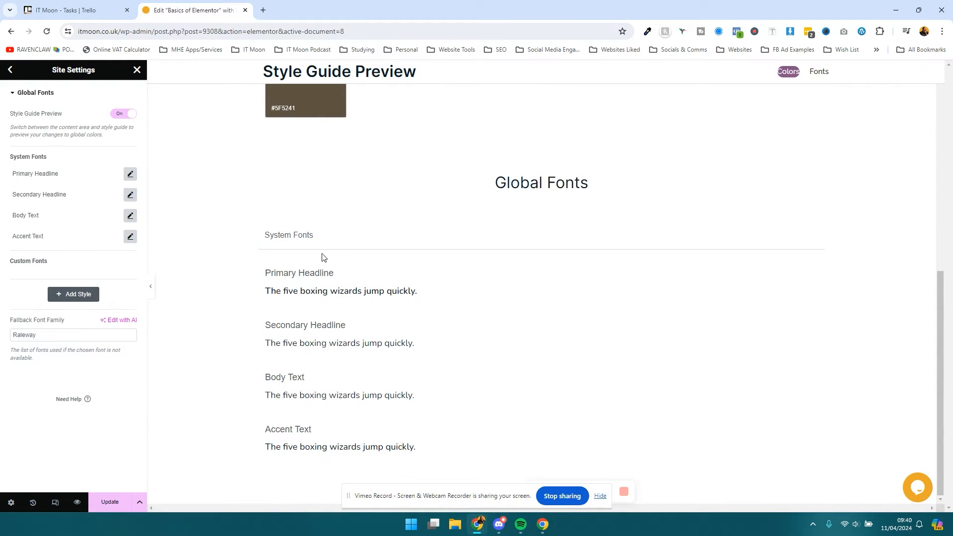
pyautogui.click(131, 176)
pyautogui.click(130, 175)
pyautogui.click(131, 196)
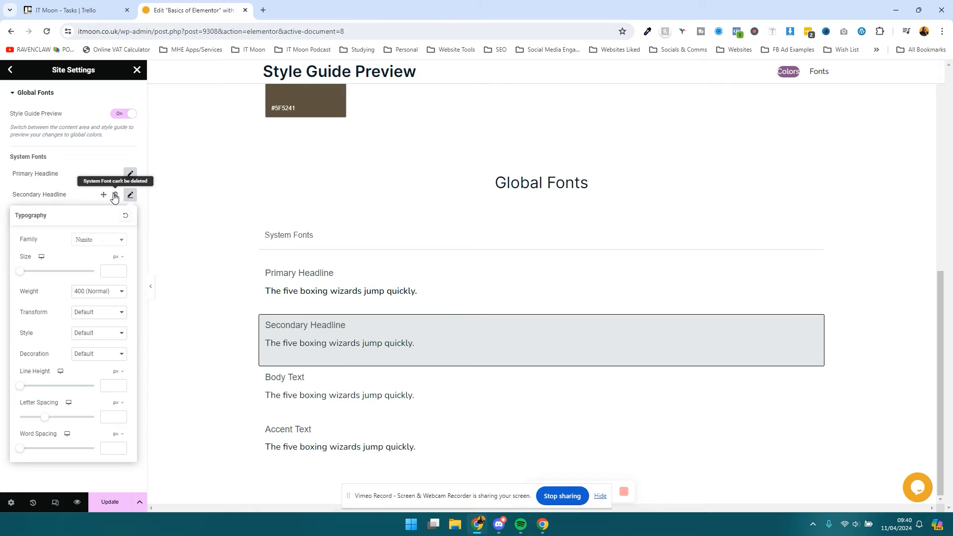
pyautogui.click(131, 195)
pyautogui.click(130, 218)
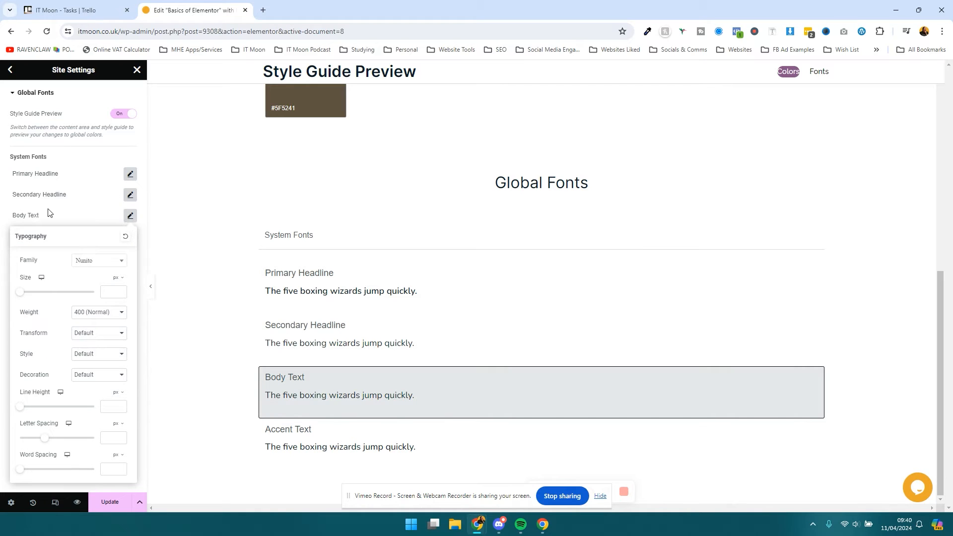
pyautogui.click(49, 214)
pyautogui.click(131, 236)
pyautogui.click(63, 216)
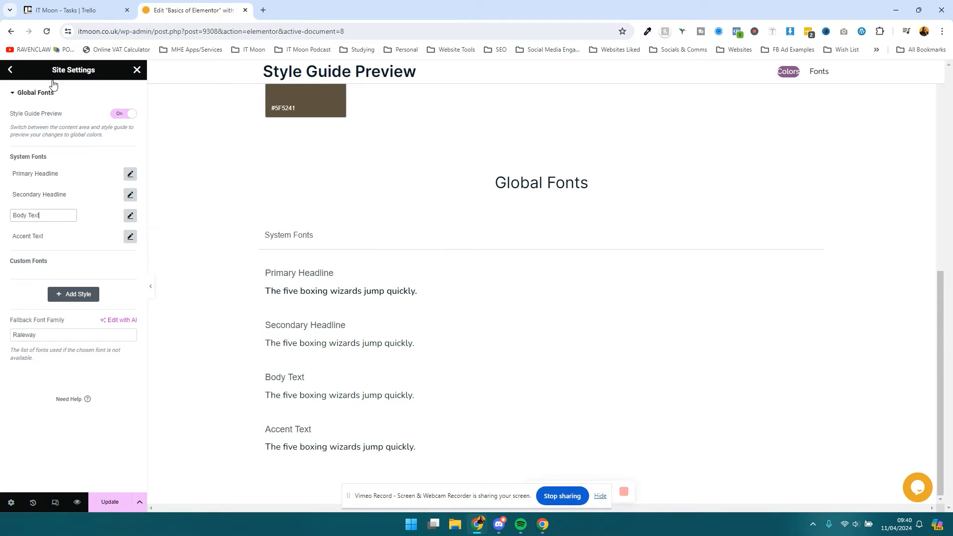
pyautogui.click(10, 69)
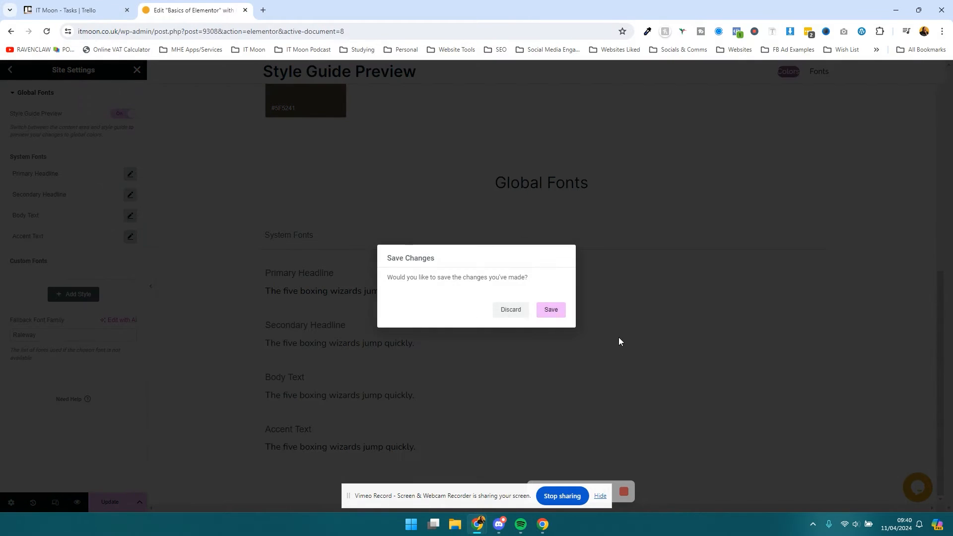
pyautogui.click(505, 312)
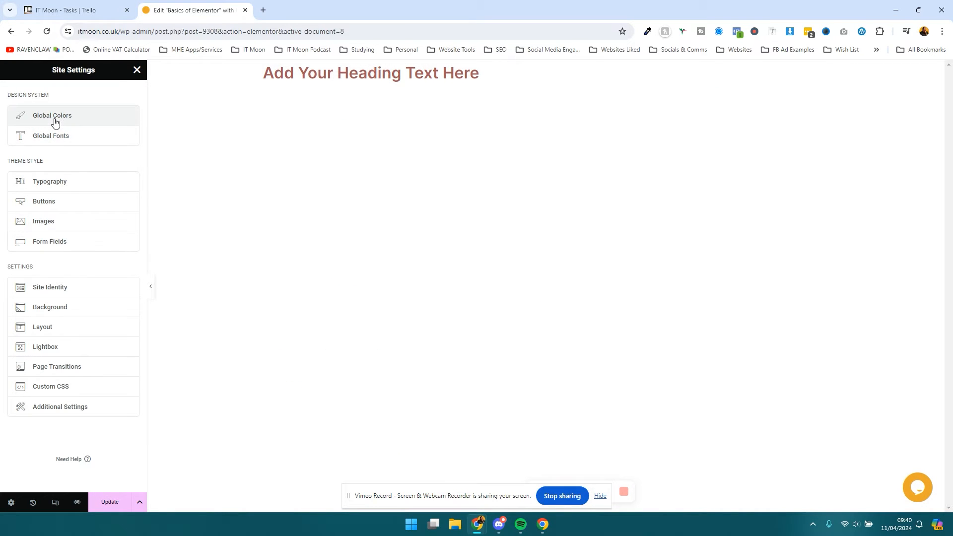
# Step: Review the theme style options for Buttons and return to the page editor, discarding the site settings changes
pyautogui.click(45, 206)
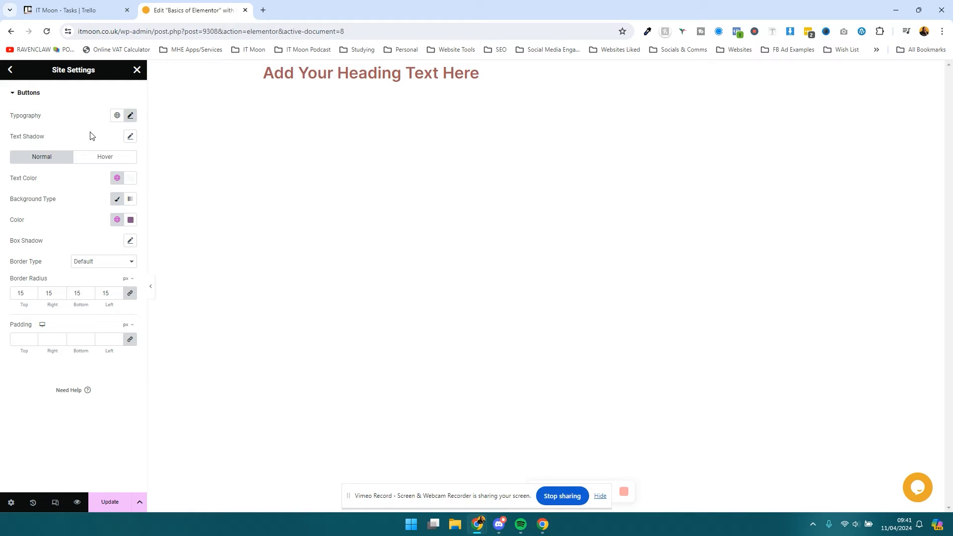
pyautogui.click(12, 70)
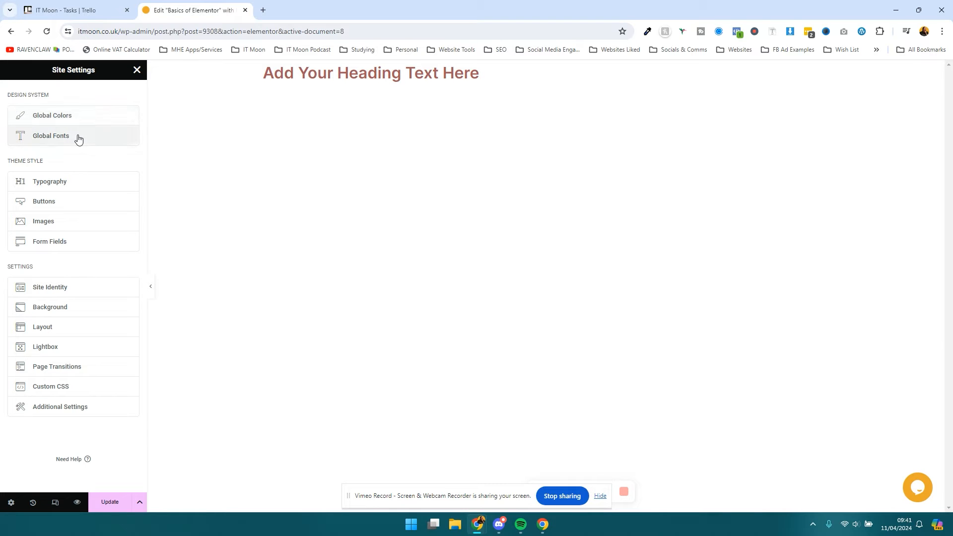
pyautogui.click(137, 70)
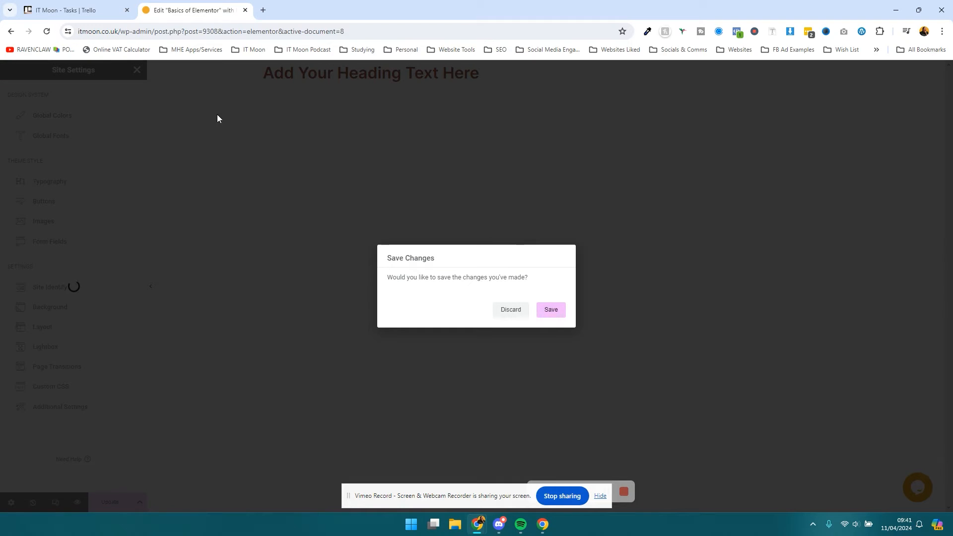
pyautogui.click(524, 315)
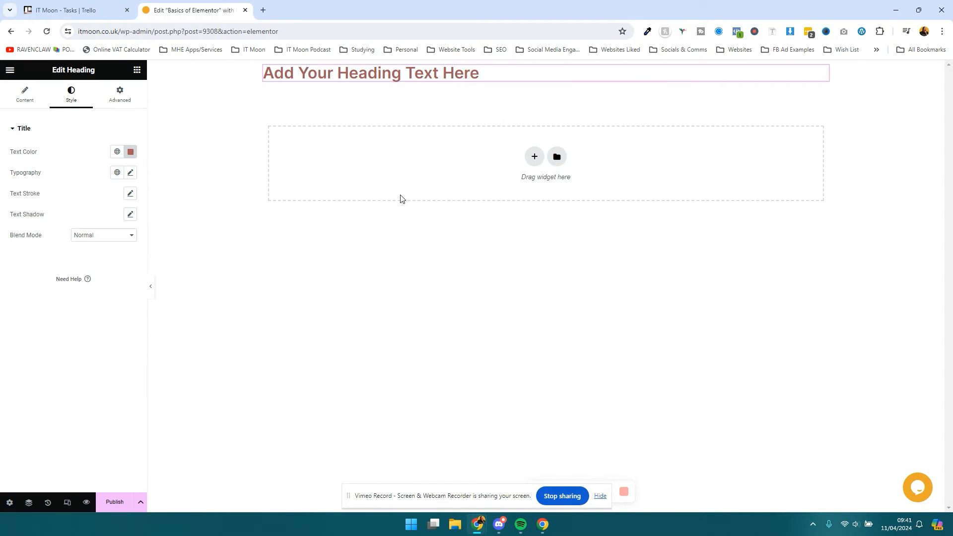
# Step: Apply the orange Primary global color to the heading's text and delete the container holding the heading
pyautogui.click(117, 151)
pyautogui.click(80, 217)
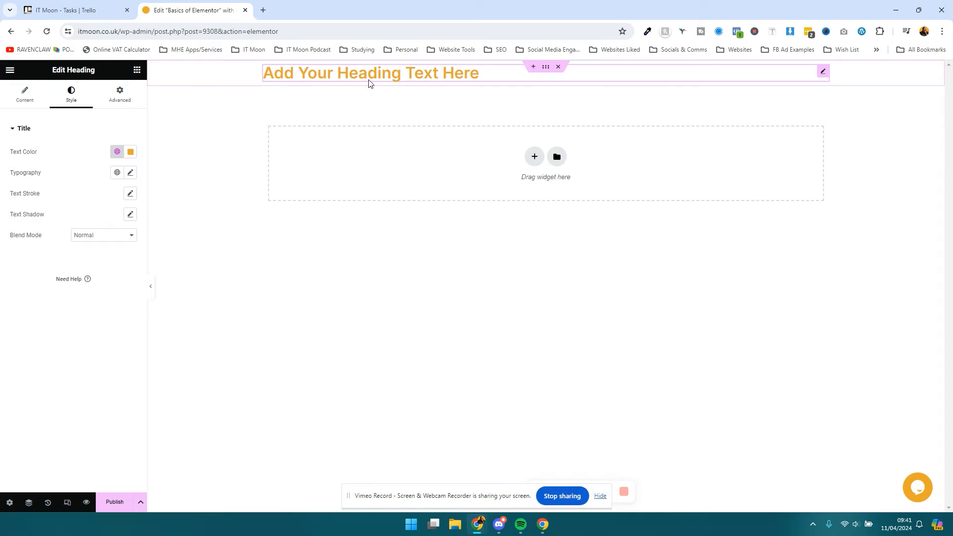
pyautogui.click(545, 67)
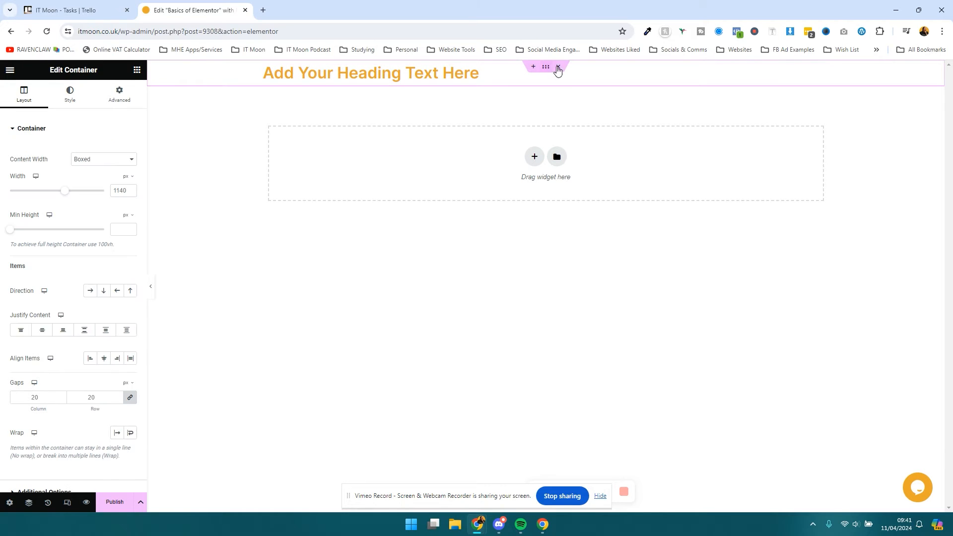
pyautogui.click(559, 68)
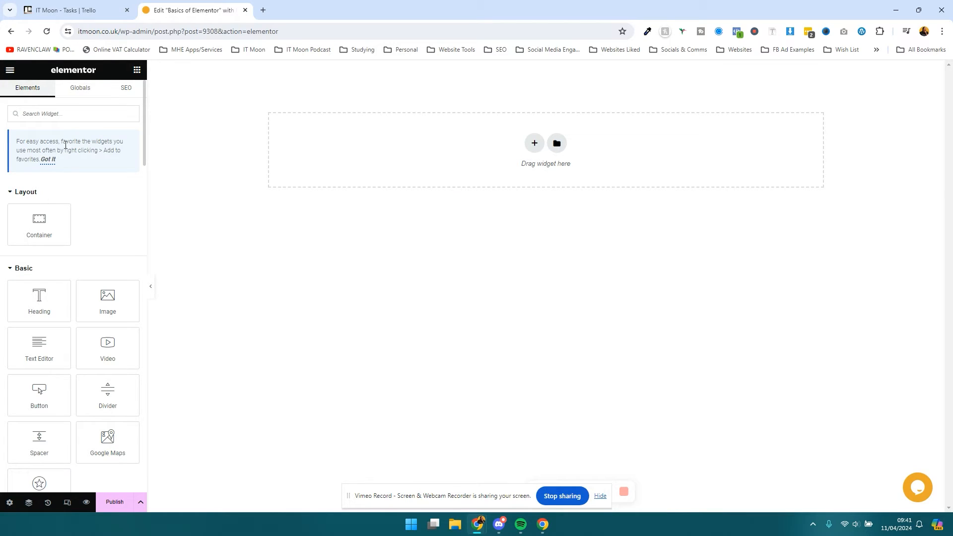
# Step: Look through the available widgets from the Layout and Basic groups down to the Site, Single and WordPress groups
pyautogui.scroll(-2, 42, 193)
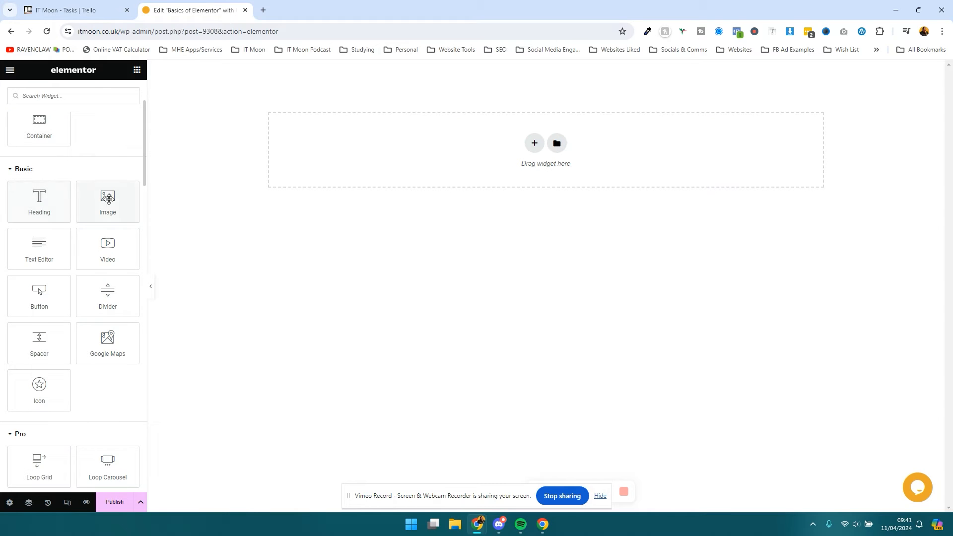
pyautogui.scroll(-5, 108, 199)
pyautogui.scroll(-6, 63, 212)
pyautogui.scroll(-10, 63, 213)
pyautogui.scroll(-4, 63, 213)
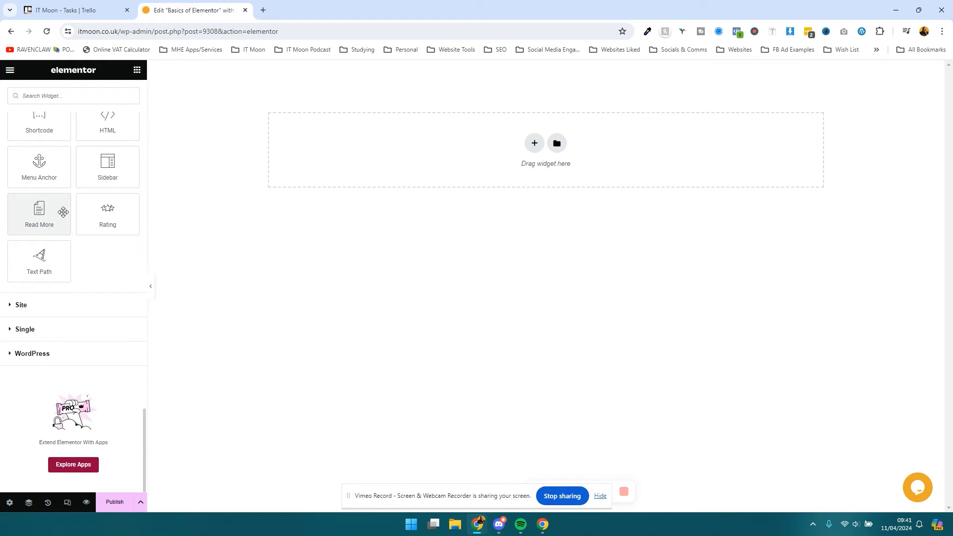
pyautogui.scroll(20, 63, 213)
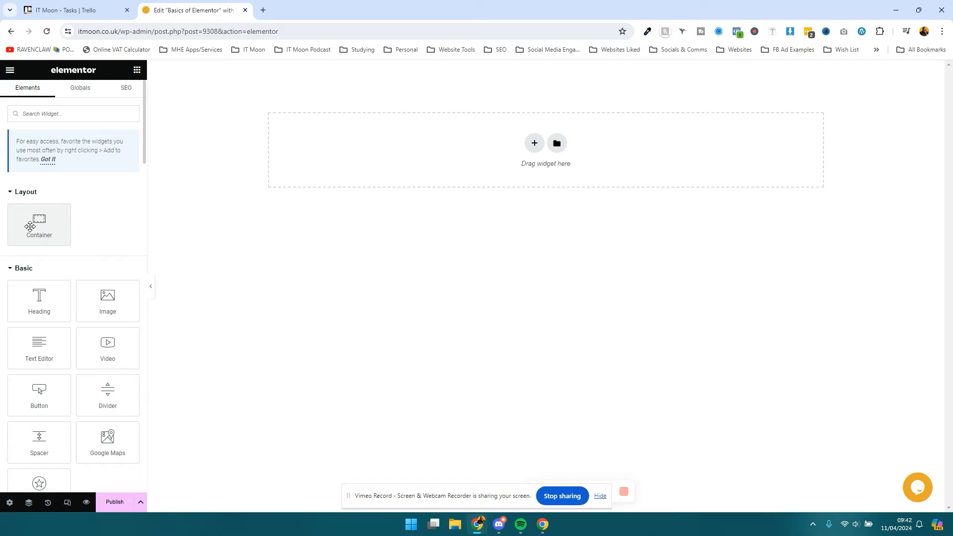
# Step: Add an empty container to the page and check the structure presets without choosing one
pyautogui.moveTo(30, 226); pyautogui.dragTo(482, 156)
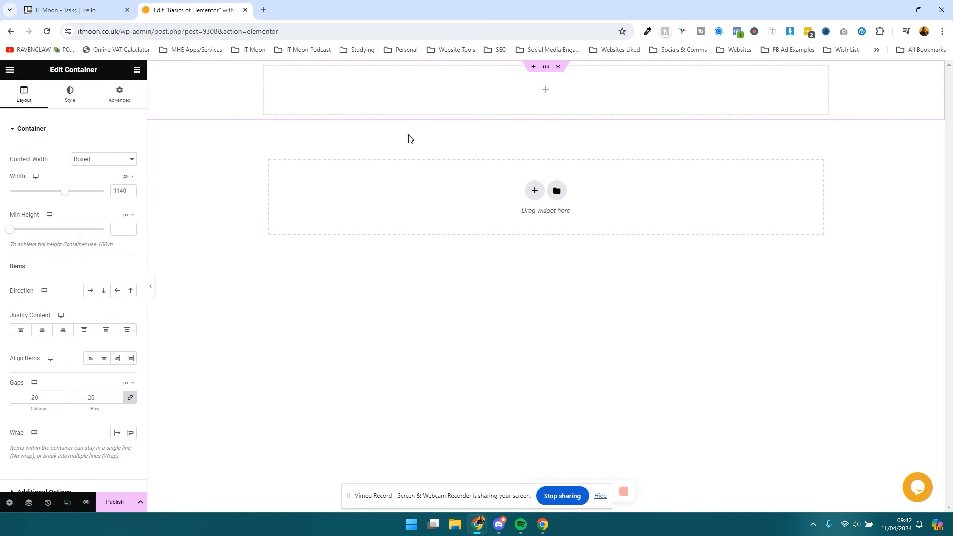
pyautogui.click(536, 191)
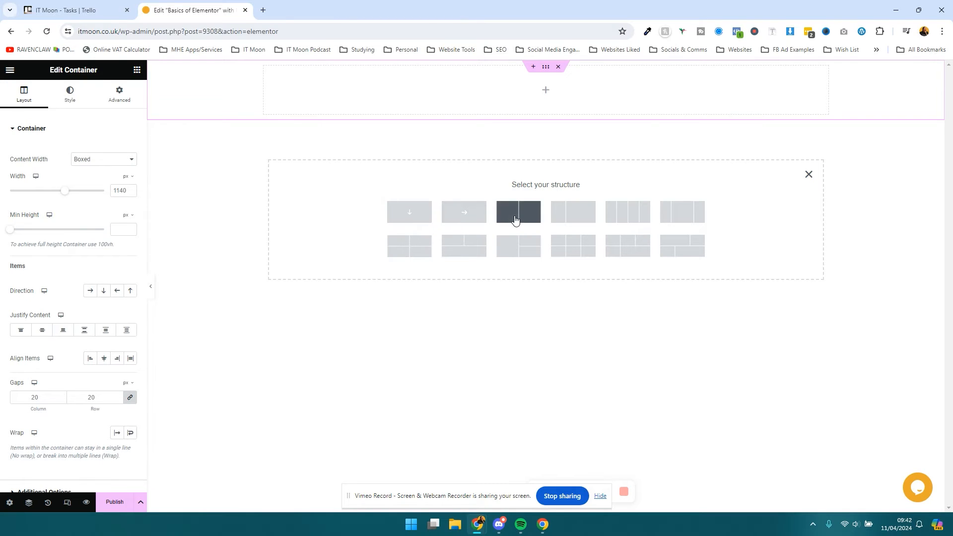
pyautogui.click(807, 177)
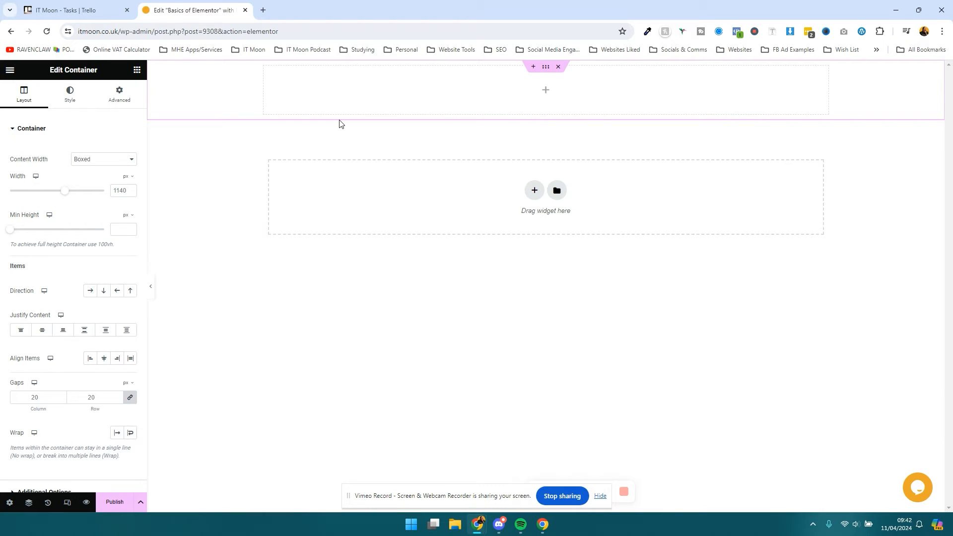
pyautogui.click(137, 70)
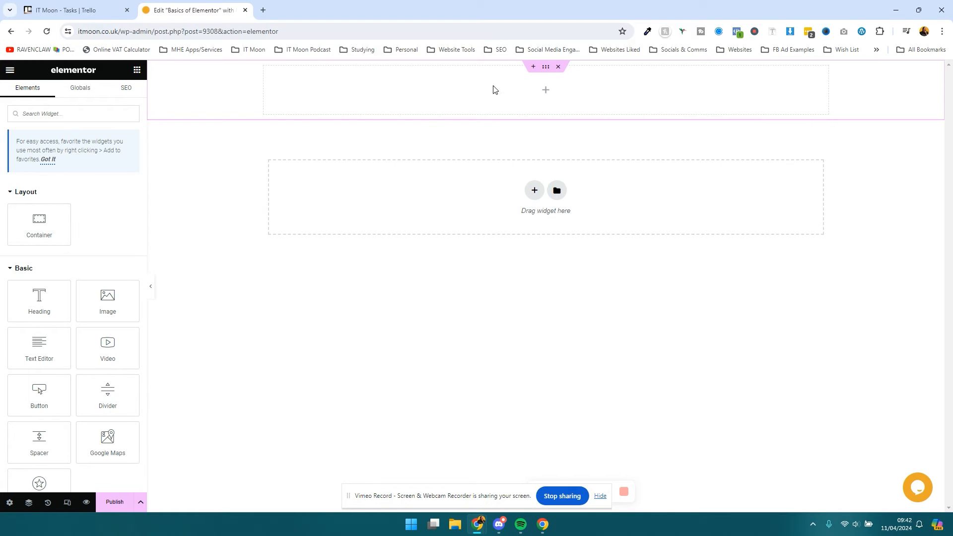
# Step: View the empty container's layout settings and return to the widget list
pyautogui.click(546, 67)
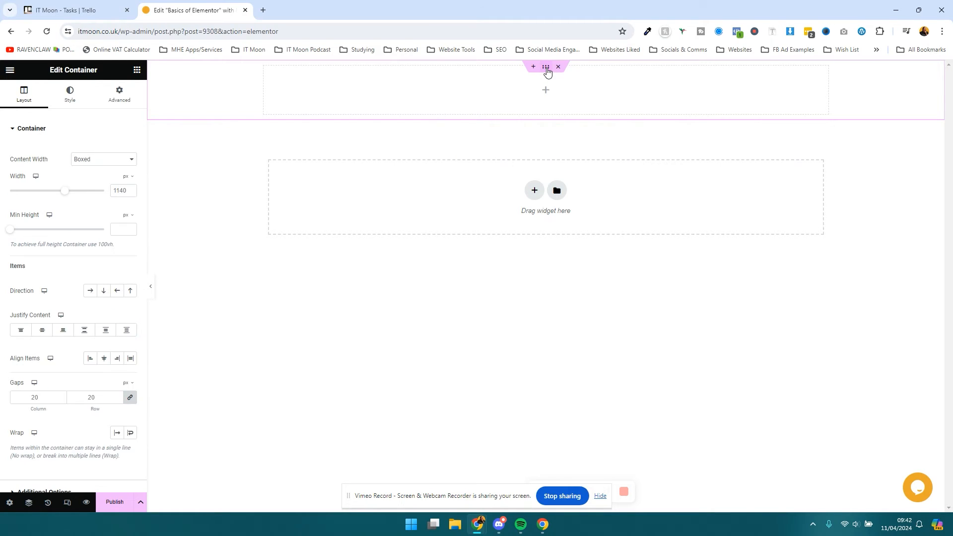
pyautogui.moveTo(50, 72); pyautogui.dragTo(81, 71)
pyautogui.tripleClick(73, 71)
pyautogui.click(137, 71)
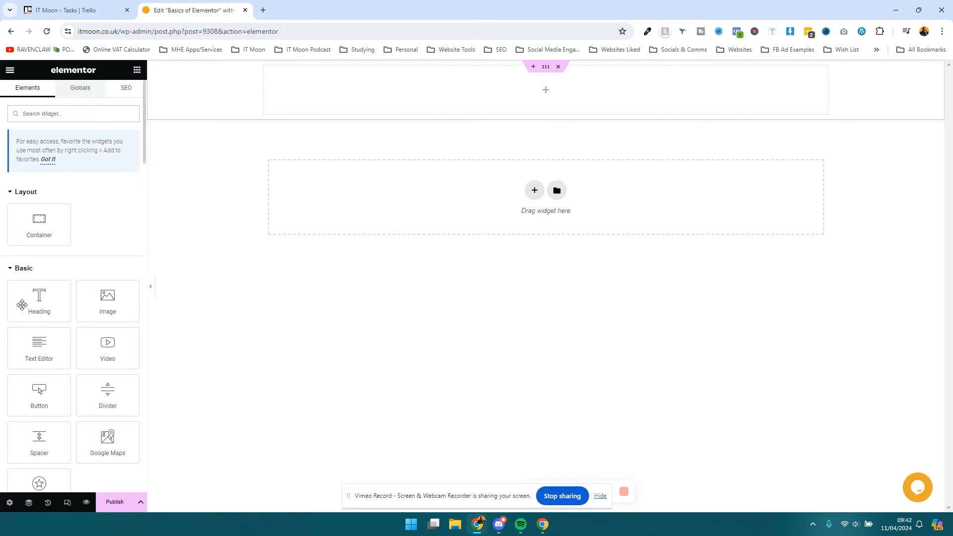
# Step: Add a Heading widget to the container and an Image widget below it
pyautogui.moveTo(46, 287); pyautogui.dragTo(454, 110)
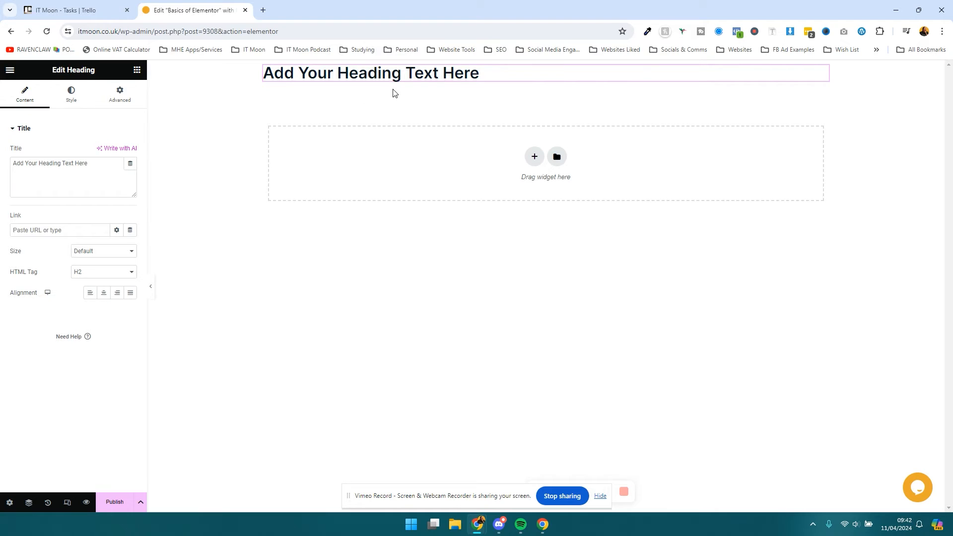
pyautogui.click(137, 70)
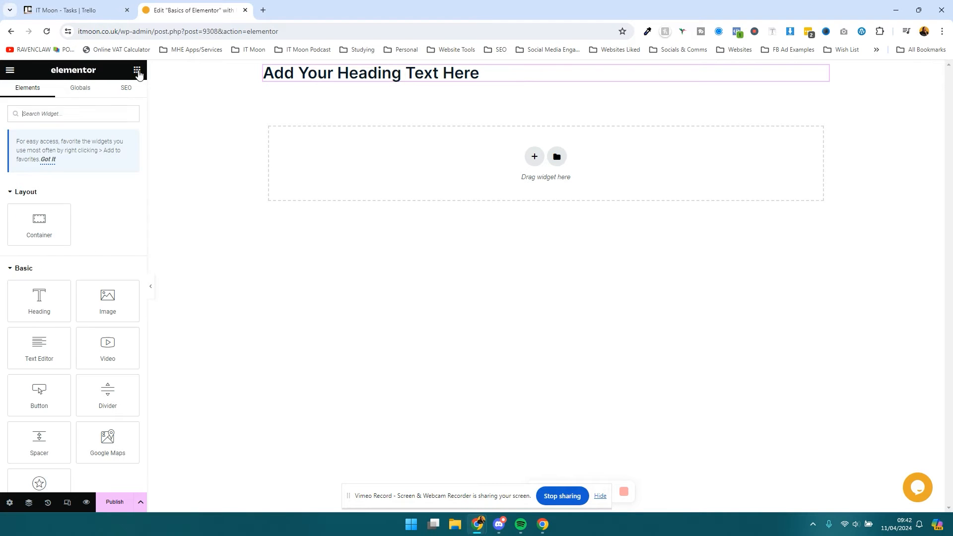
pyautogui.moveTo(79, 286); pyautogui.dragTo(323, 78)
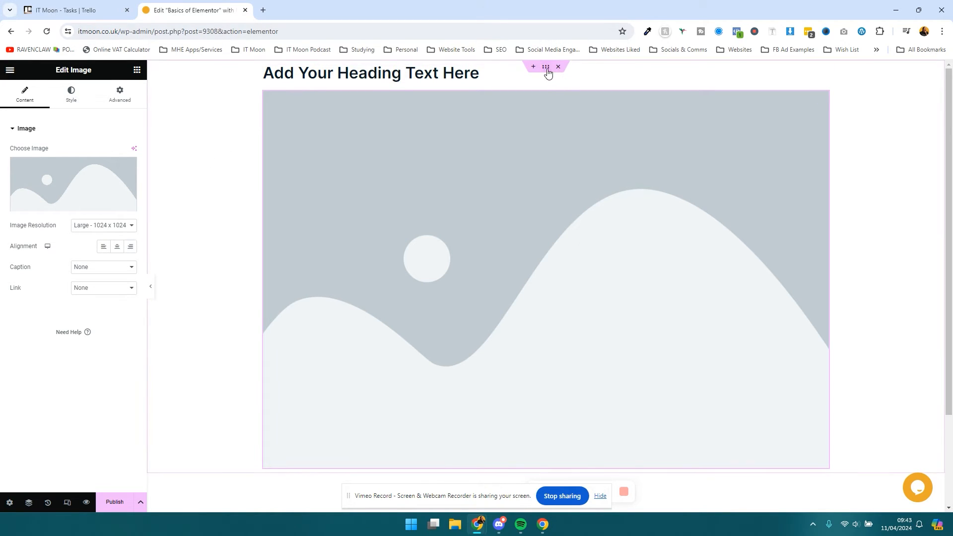
# Step: Compare the row and column directions for the container's items and leave the direction set to row, horizontal
pyautogui.click(545, 68)
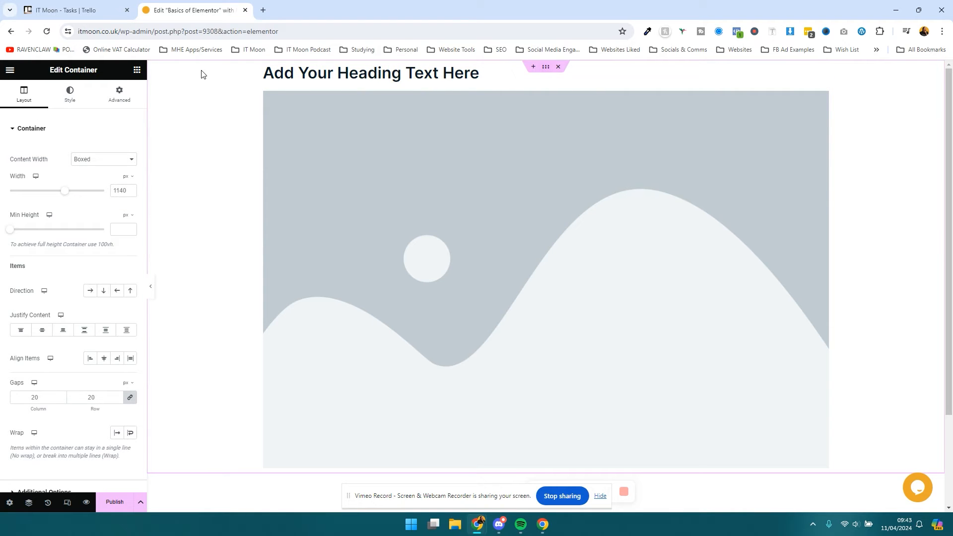
pyautogui.scroll(-1, 159, 85)
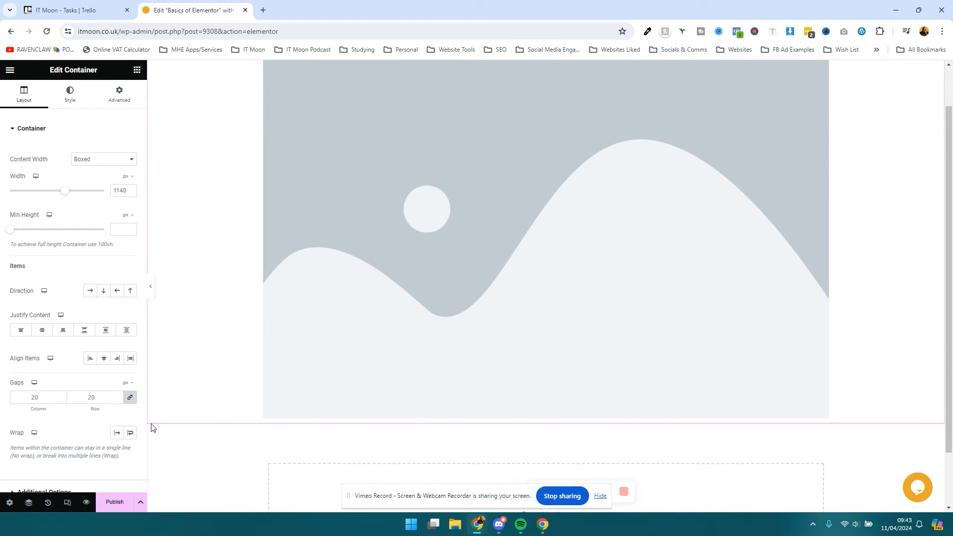
pyautogui.scroll(1, 160, 428)
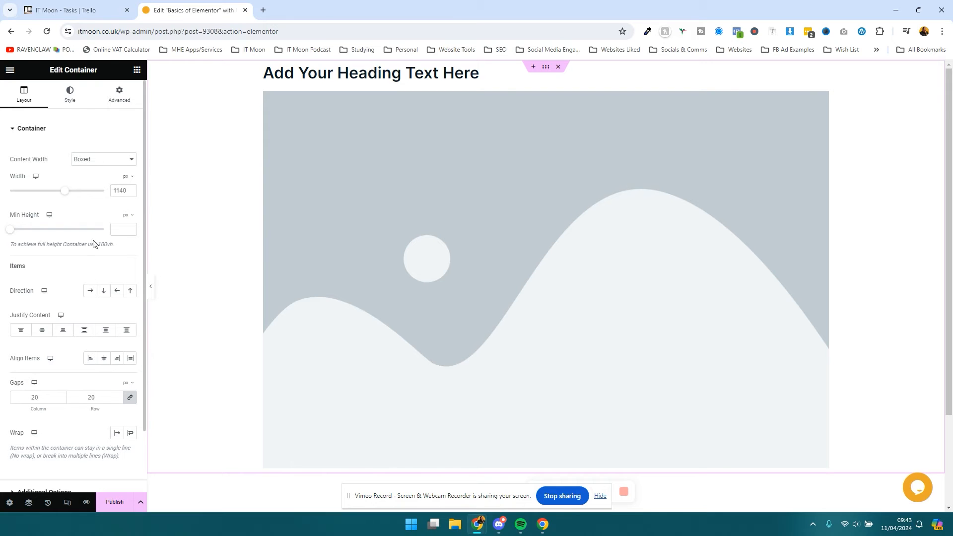
pyautogui.click(90, 296)
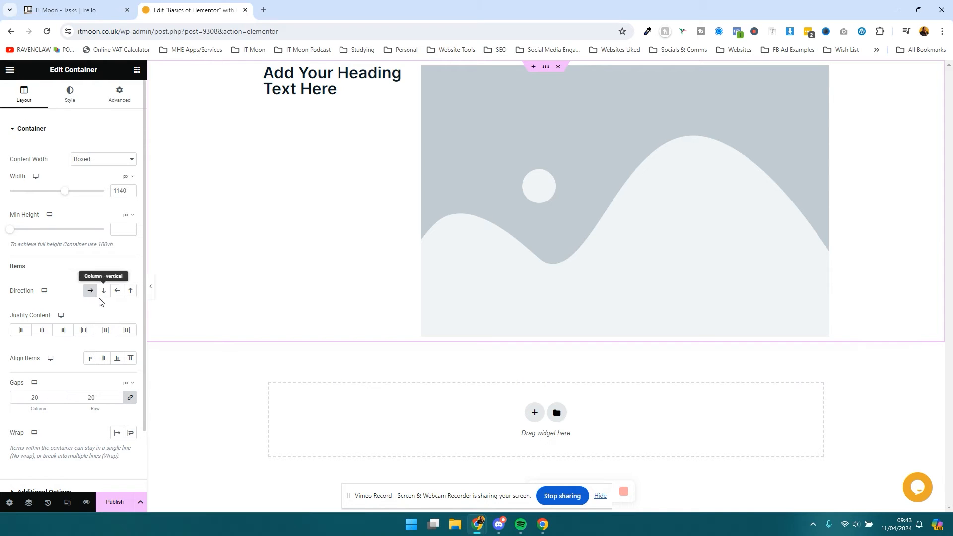
pyautogui.click(102, 293)
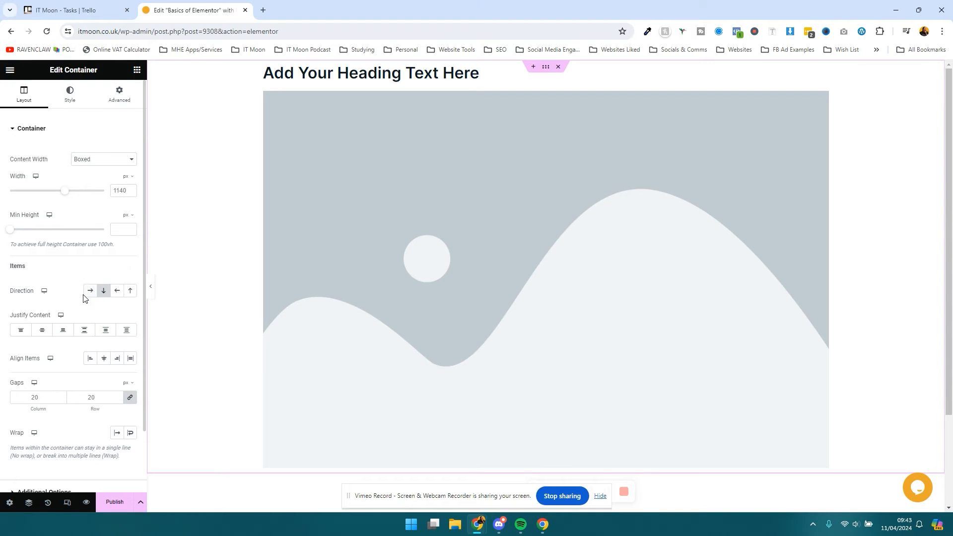
pyautogui.click(90, 293)
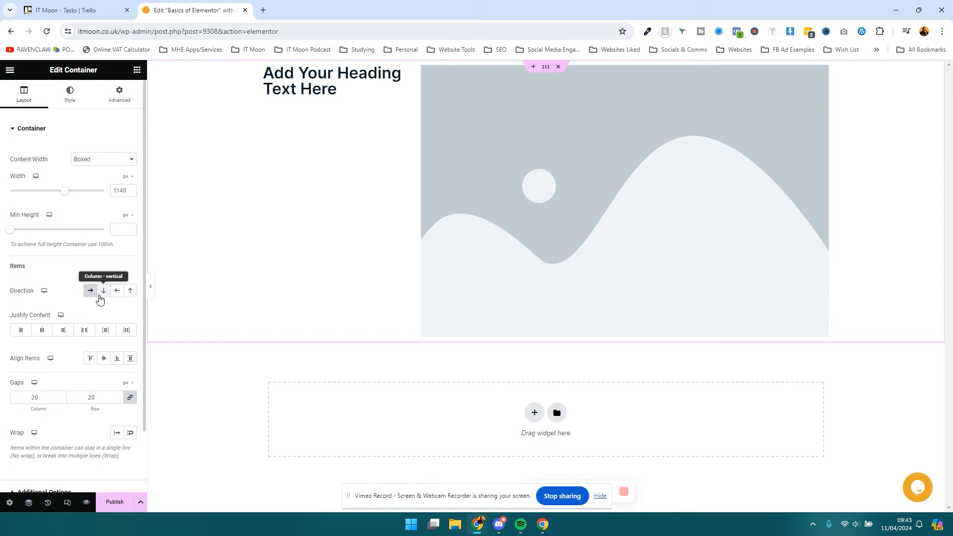
# Step: Add a second Heading widget between the existing heading and the image in the container
pyautogui.click(137, 70)
pyautogui.moveTo(53, 286); pyautogui.dragTo(366, 195)
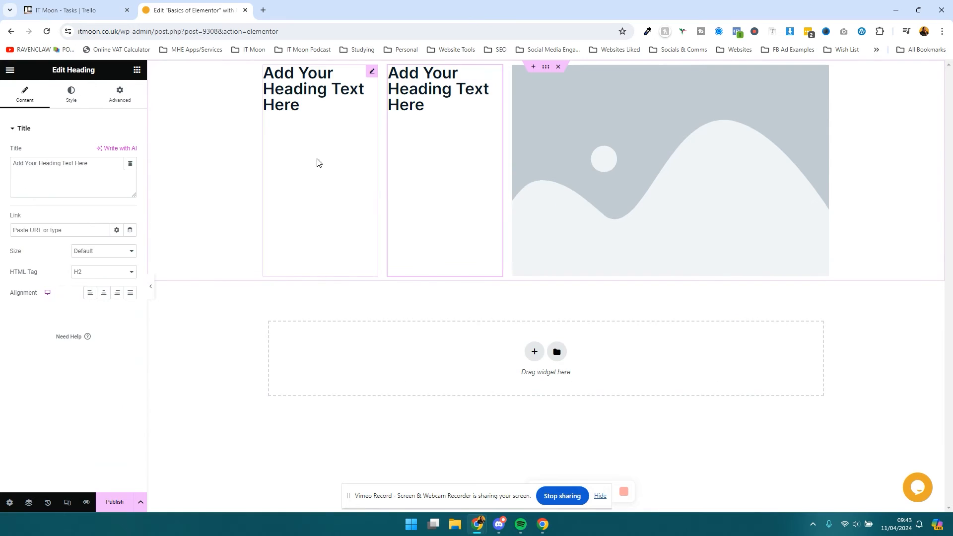
# Step: Reorder the container's items so the image comes first, followed by the two headings
pyautogui.moveTo(498, 75); pyautogui.dragTo(811, 89)
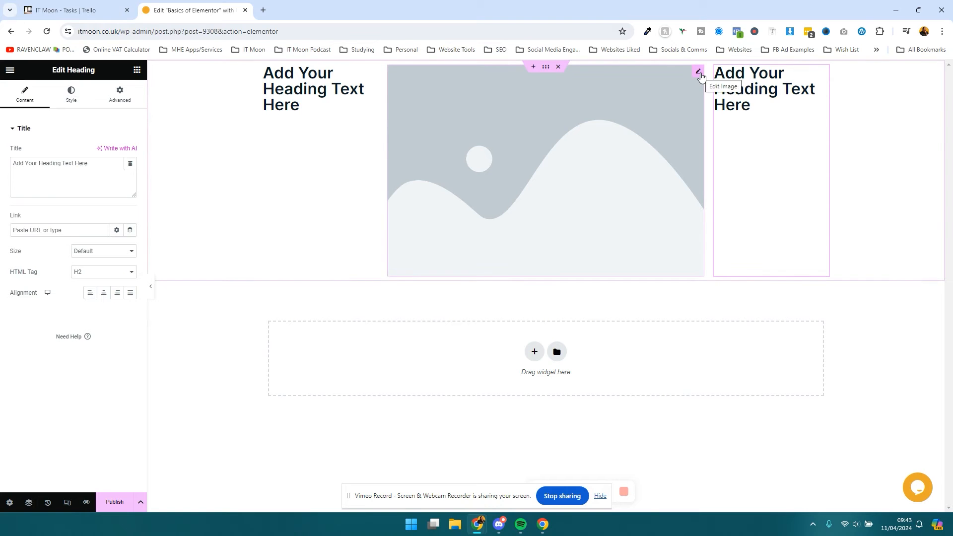
pyautogui.moveTo(699, 74); pyautogui.dragTo(284, 95)
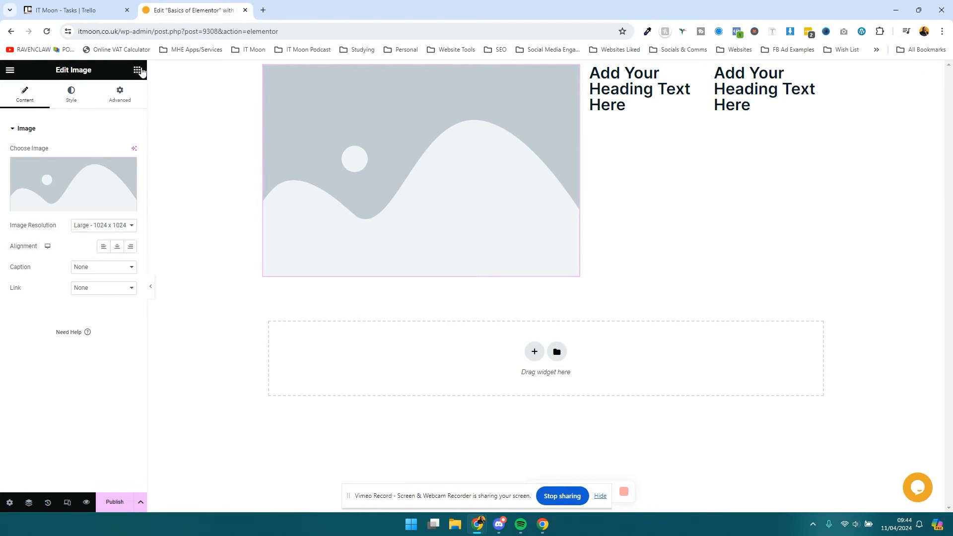
# Step: Give the container a classic background in the global Primary color
pyautogui.click(546, 68)
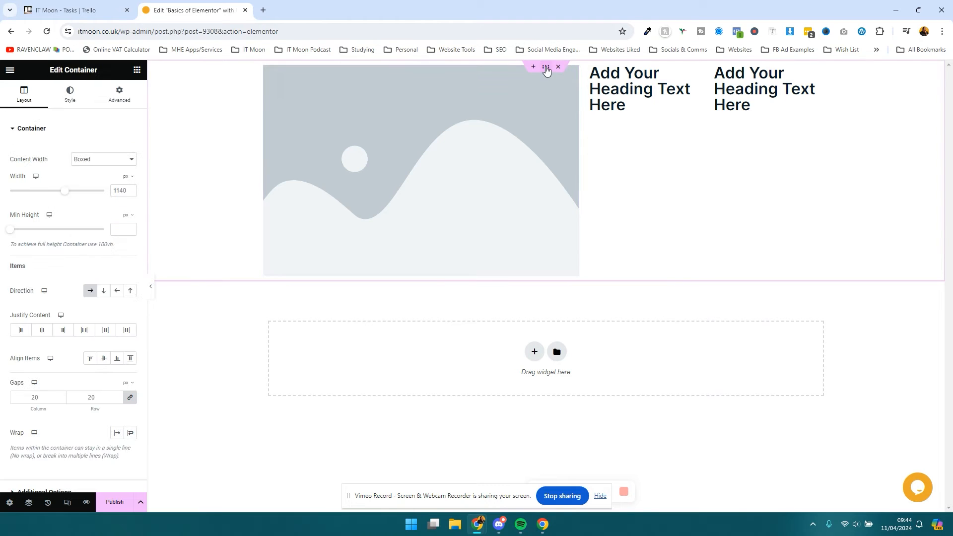
pyautogui.click(66, 105)
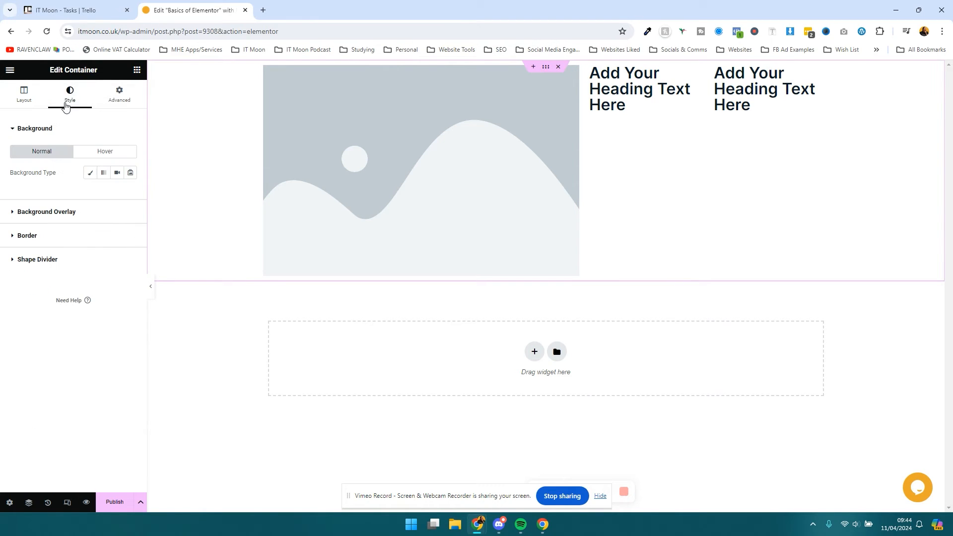
pyautogui.click(90, 173)
pyautogui.click(116, 193)
pyautogui.click(50, 259)
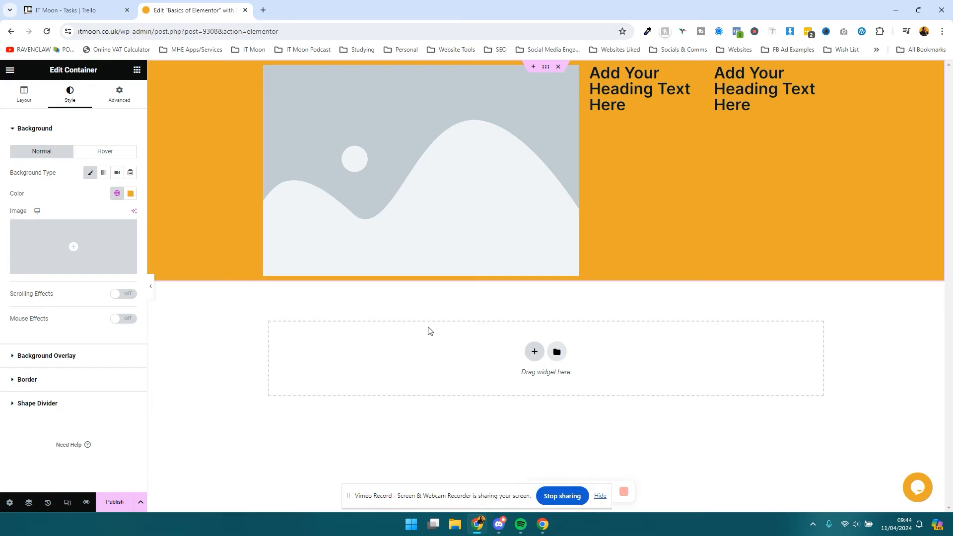
# Step: Add a new container below the orange one and give it a classic background in the global Secondary color
pyautogui.click(136, 70)
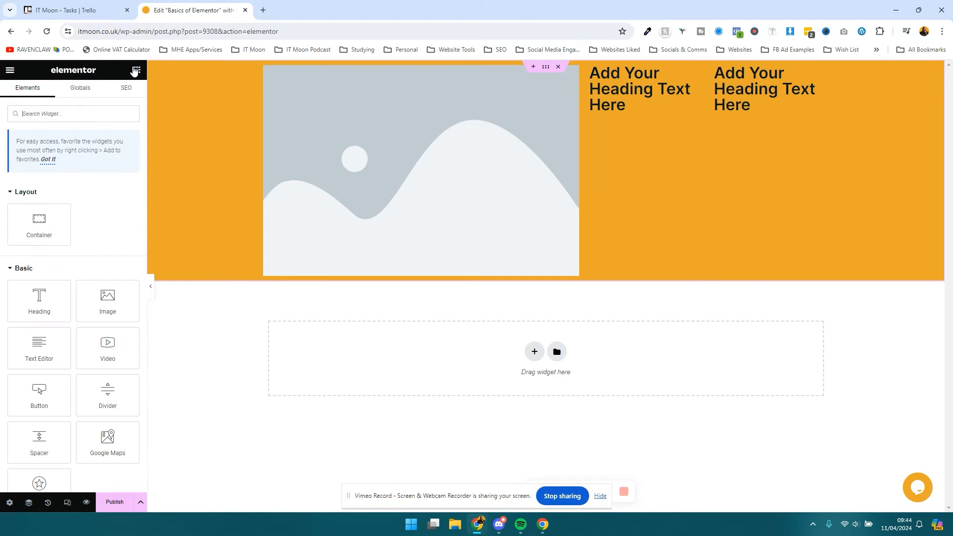
pyautogui.moveTo(39, 225); pyautogui.dragTo(427, 359)
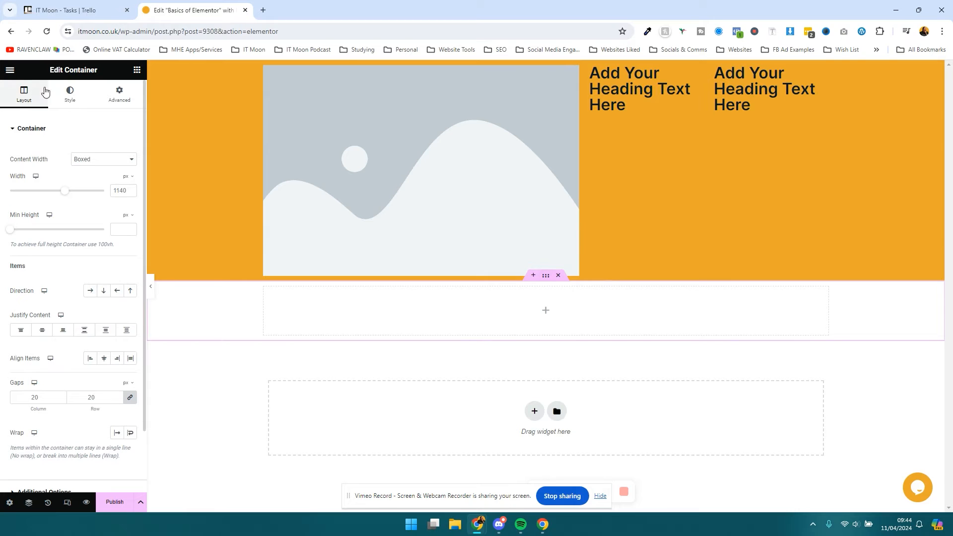
pyautogui.click(120, 94)
pyautogui.click(70, 94)
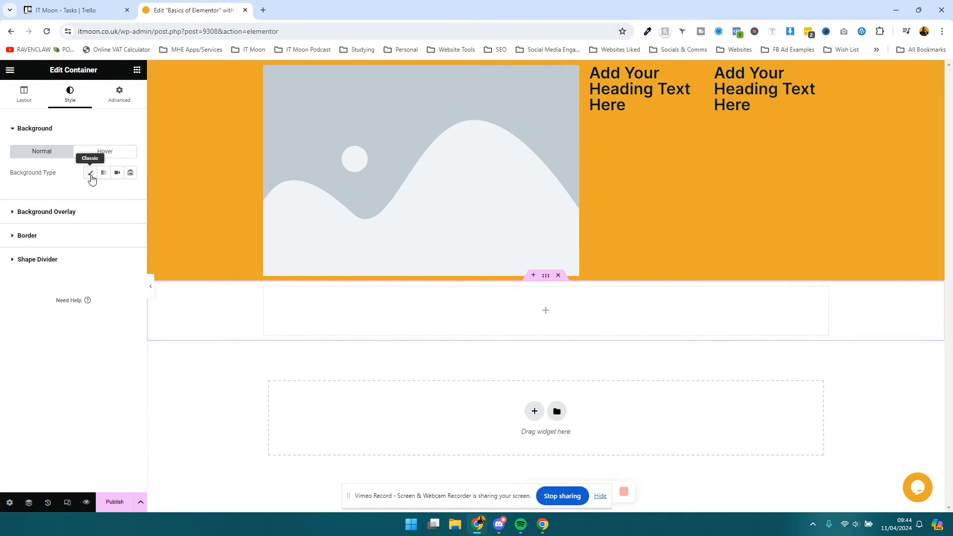
pyautogui.click(91, 173)
pyautogui.click(117, 194)
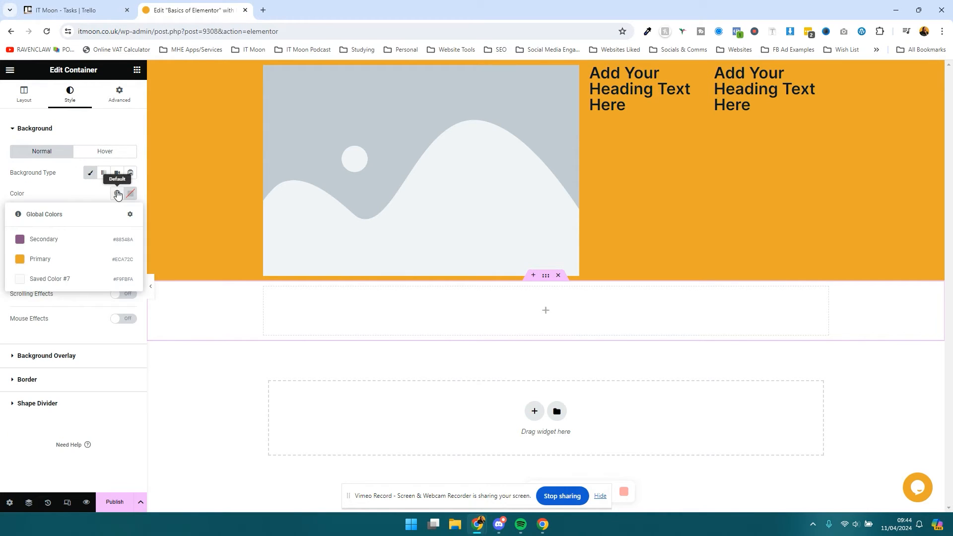
pyautogui.click(73, 247)
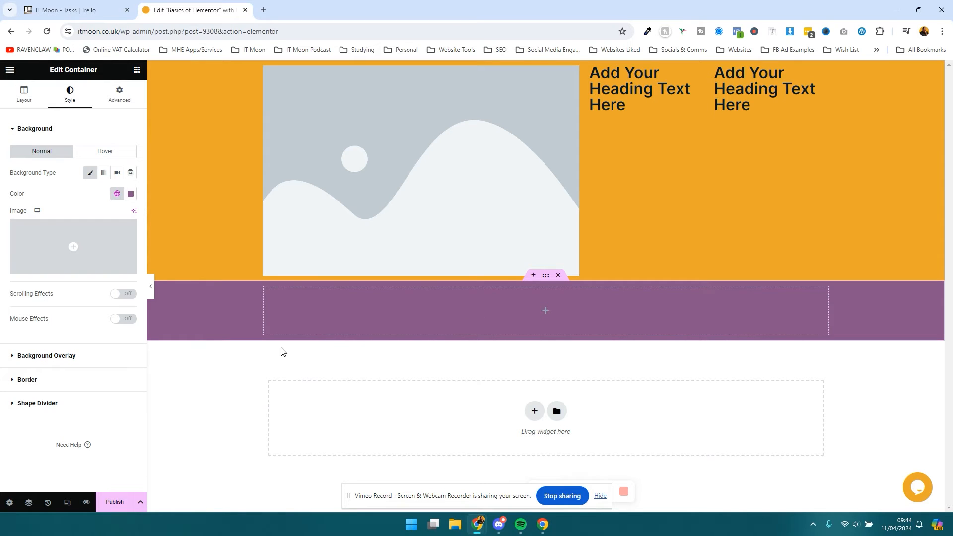
# Step: Move the heading next to the image into the purple container
pyautogui.click(138, 69)
pyautogui.moveTo(640, 94); pyautogui.dragTo(504, 296)
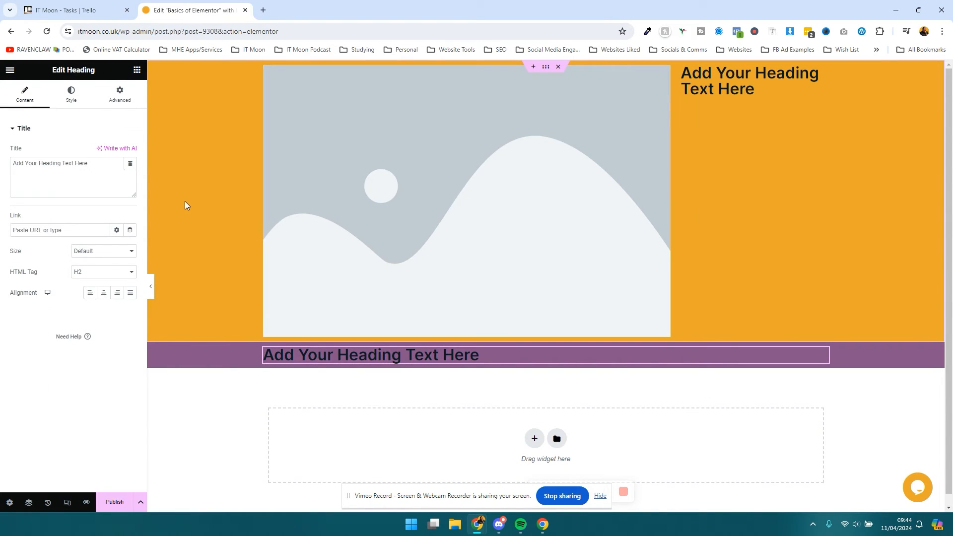
# Step: Duplicate the orange container and delete the copy
pyautogui.rightClick(544, 72)
pyautogui.click(552, 100)
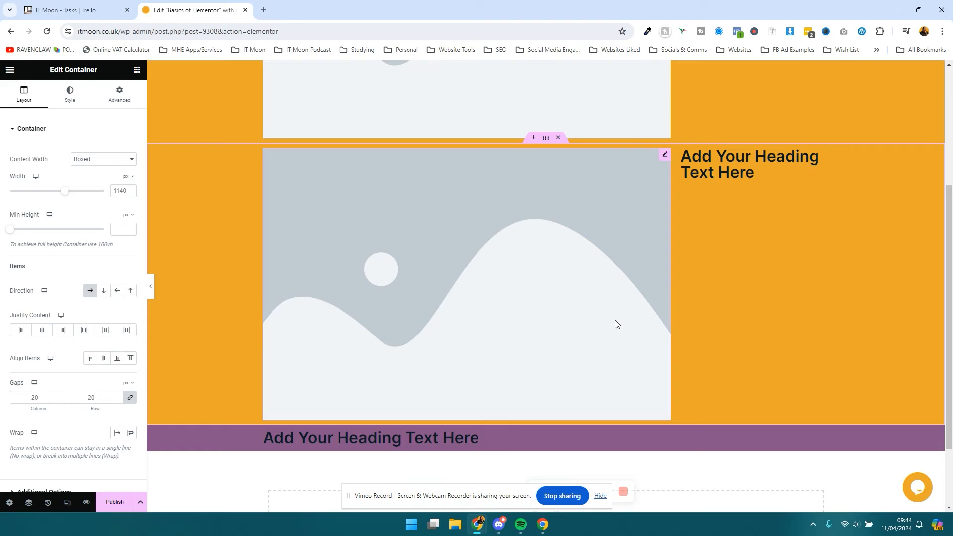
pyautogui.click(558, 137)
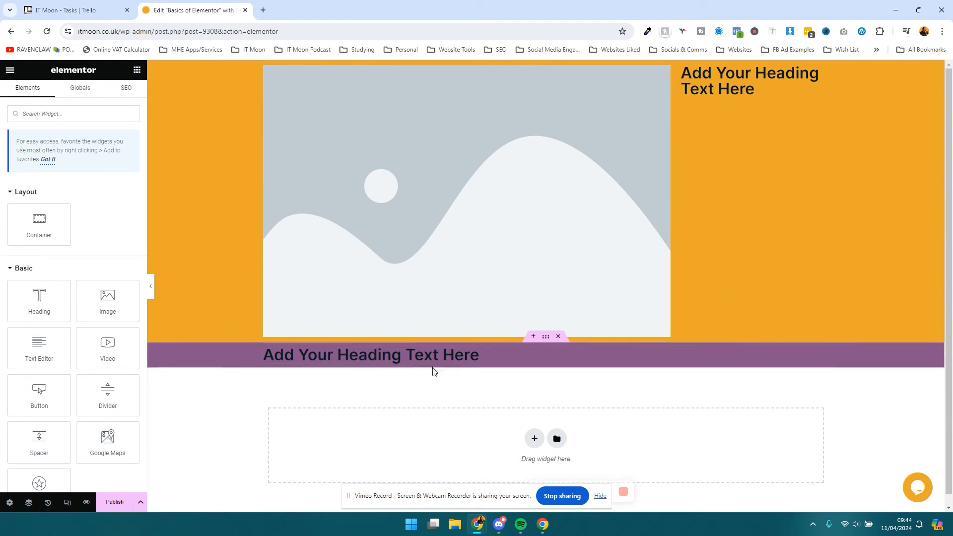
# Step: Replace the placeholder in the orange container's Image widget with Untitled-design-53.png from the media library
pyautogui.click(390, 204)
pyautogui.click(103, 180)
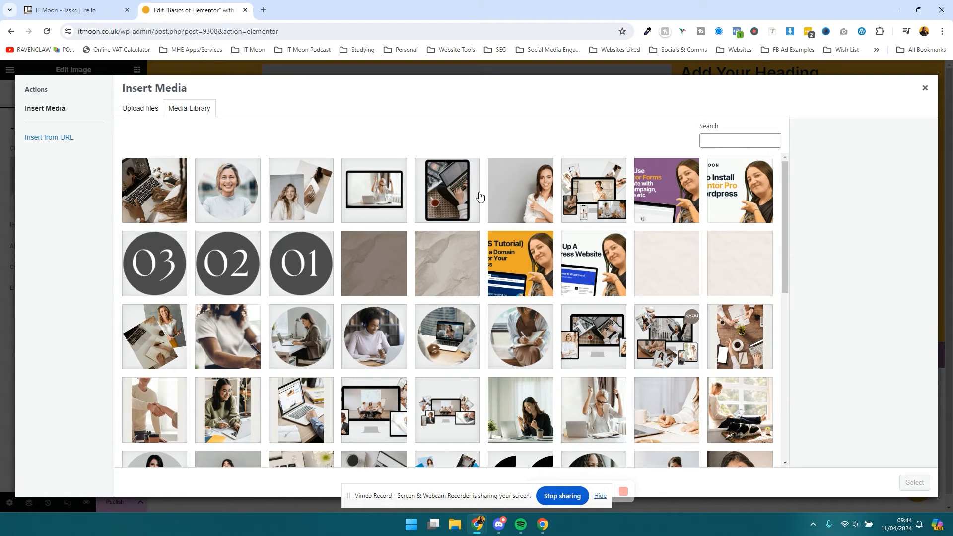
pyautogui.click(148, 200)
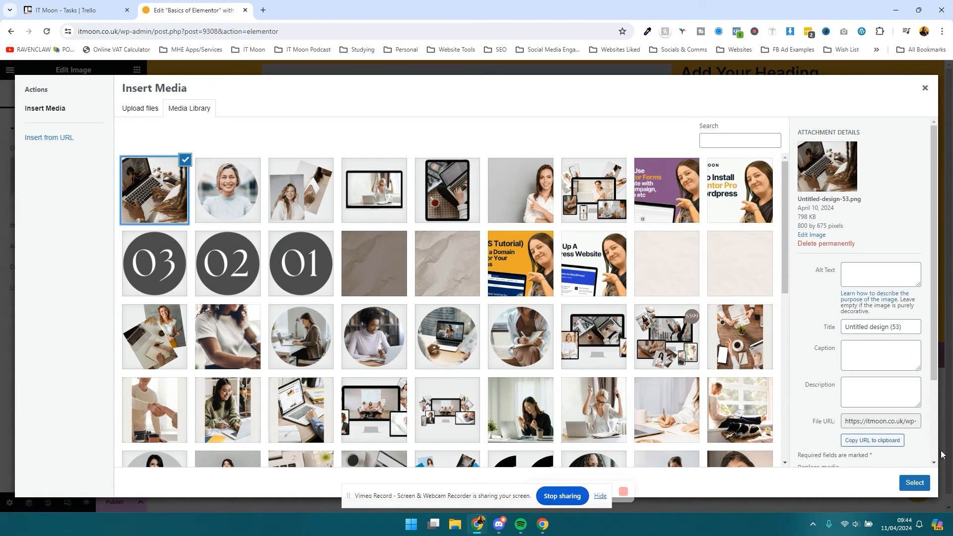
pyautogui.click(914, 483)
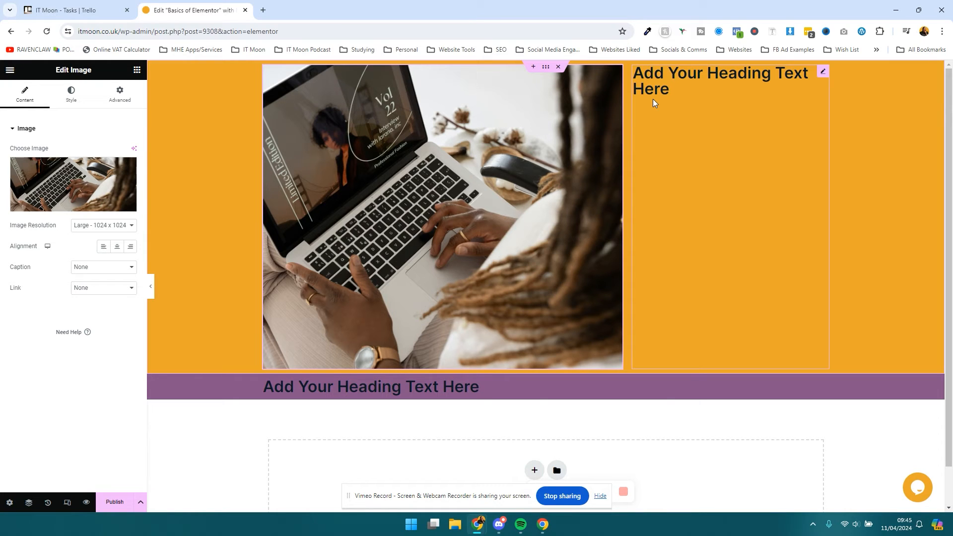
# Step: Try a Text Editor widget beside the orange container's heading, move it after the heading, and delete it
pyautogui.click(137, 70)
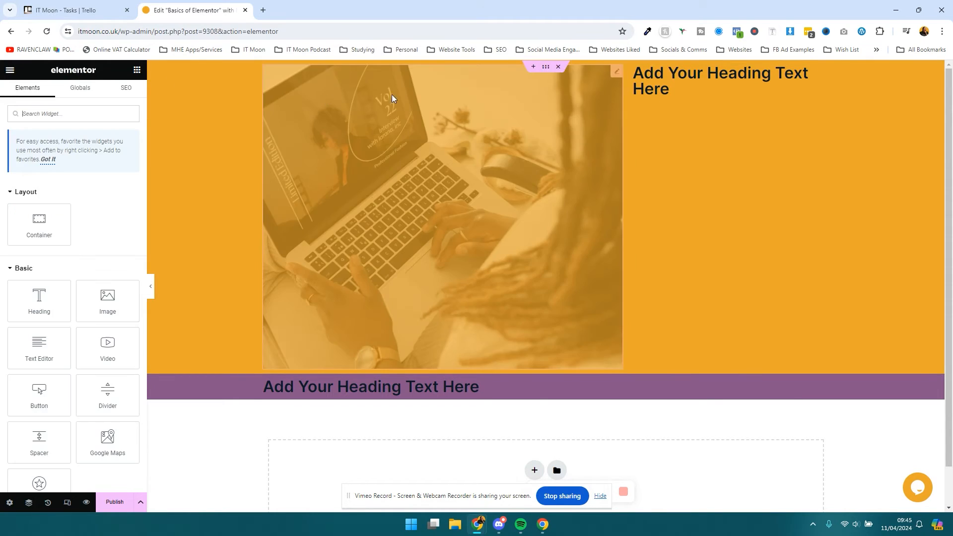
pyautogui.click(694, 85)
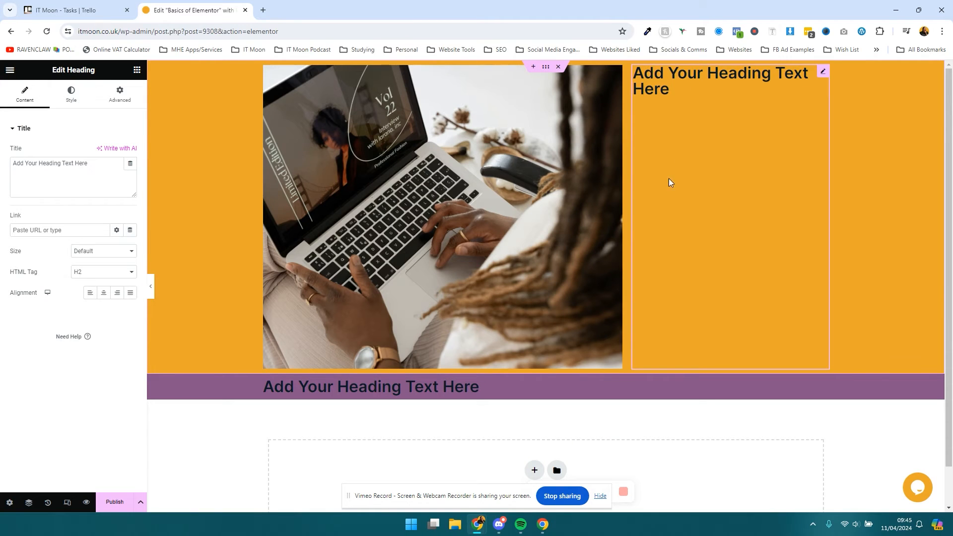
pyautogui.click(137, 69)
pyautogui.moveTo(37, 350); pyautogui.dragTo(722, 154)
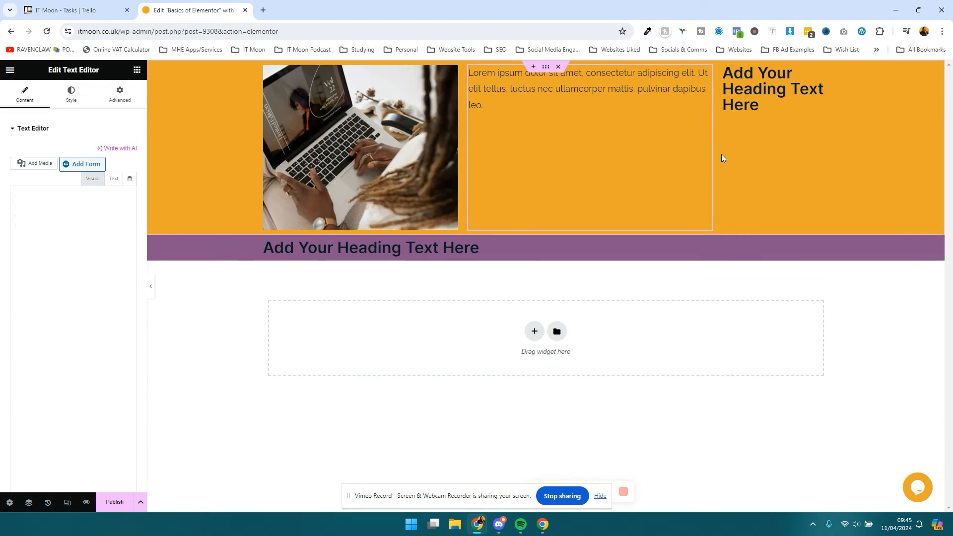
pyautogui.moveTo(706, 71); pyautogui.dragTo(810, 132)
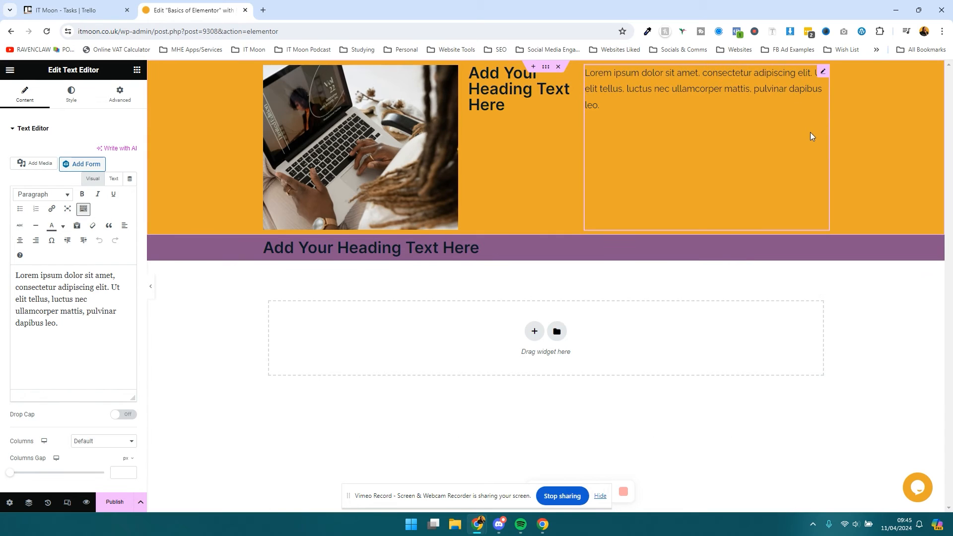
pyautogui.rightClick(692, 117)
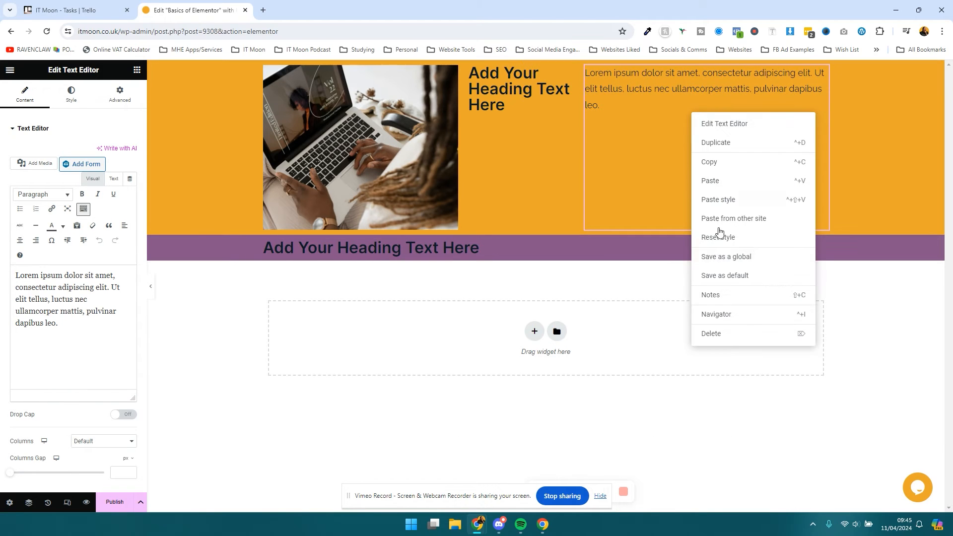
pyautogui.click(730, 334)
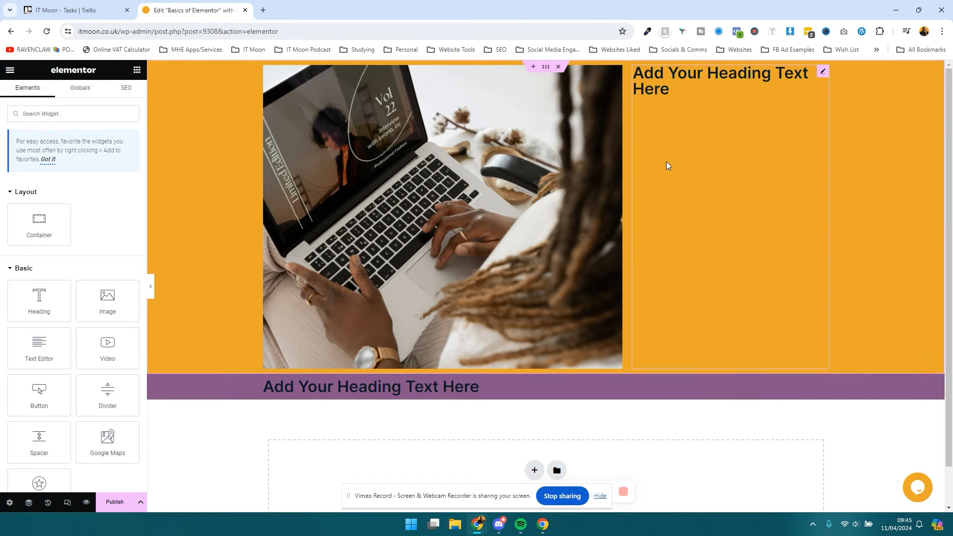
# Step: Nest a container beside the image in the orange container and fill it with the heading and a Text Editor widget below it
pyautogui.moveTo(53, 222); pyautogui.dragTo(591, 162)
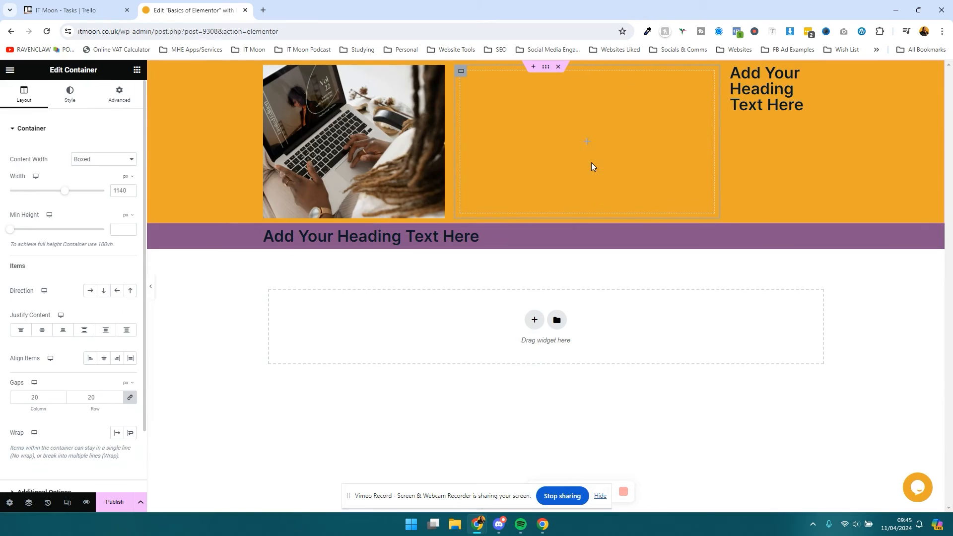
pyautogui.moveTo(825, 72); pyautogui.dragTo(599, 109)
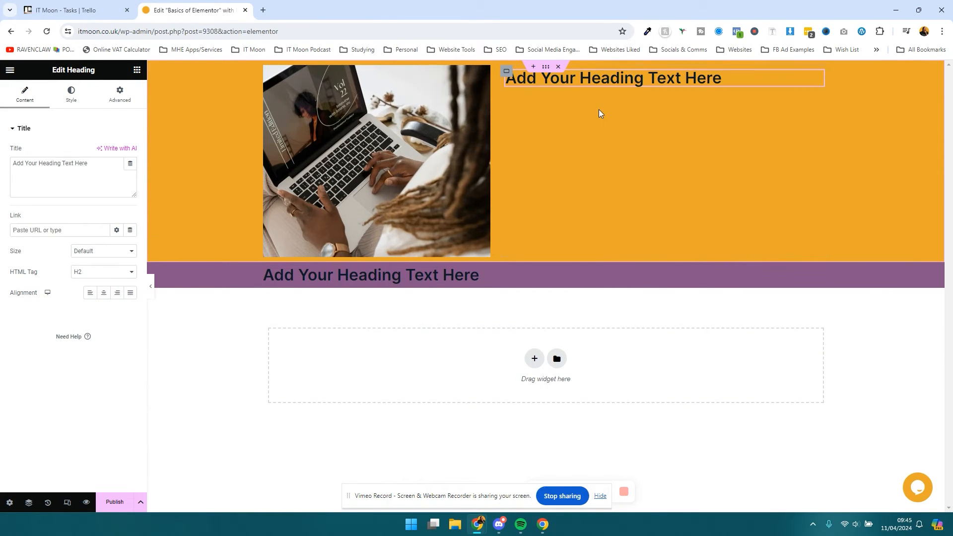
pyautogui.click(137, 71)
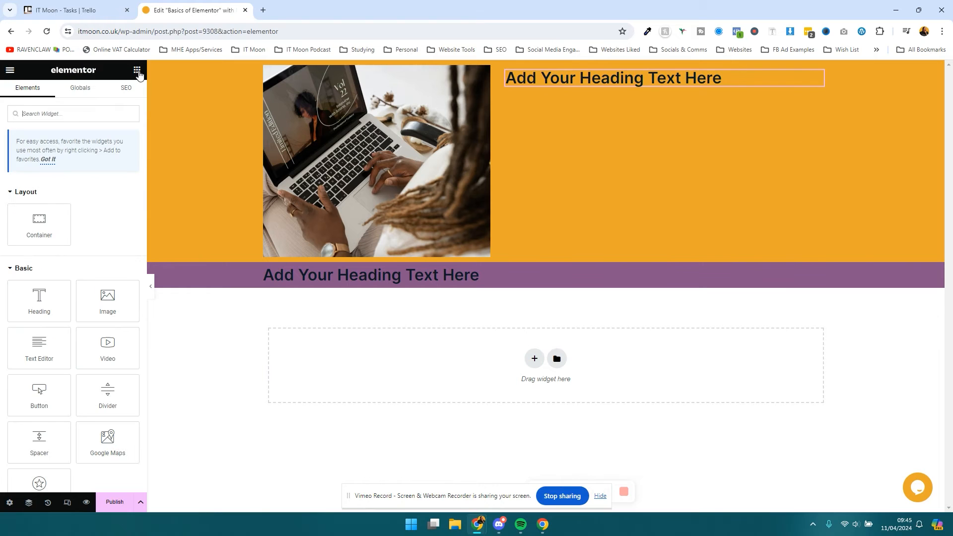
pyautogui.moveTo(39, 347); pyautogui.dragTo(615, 85)
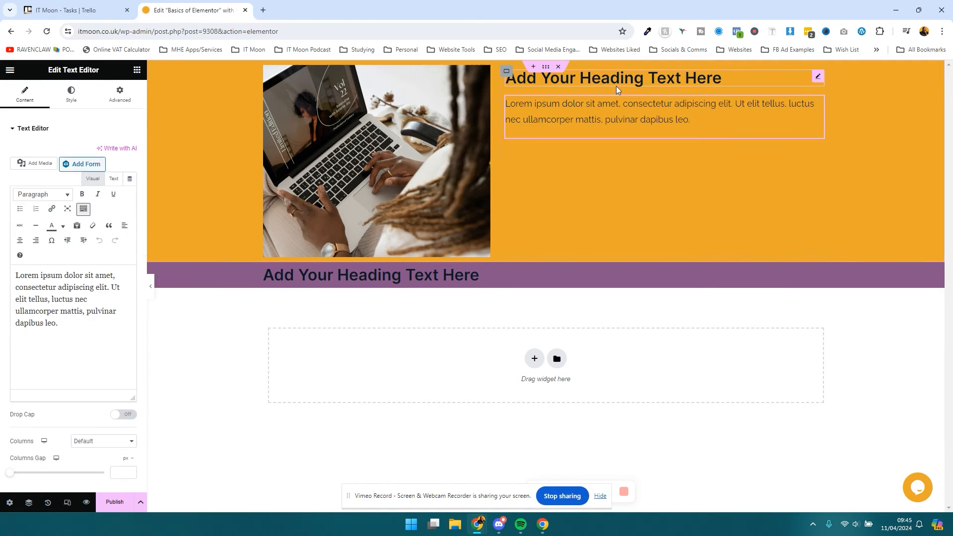
# Step: Examine the page structure in the Navigator, collapsing both main containers, expanding the first and selecting its image
pyautogui.click(545, 69)
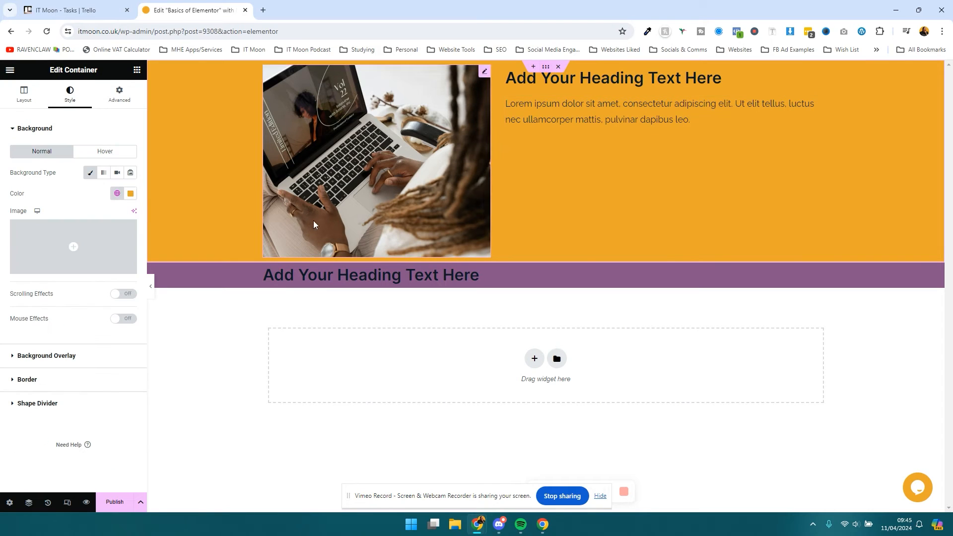
pyautogui.click(29, 503)
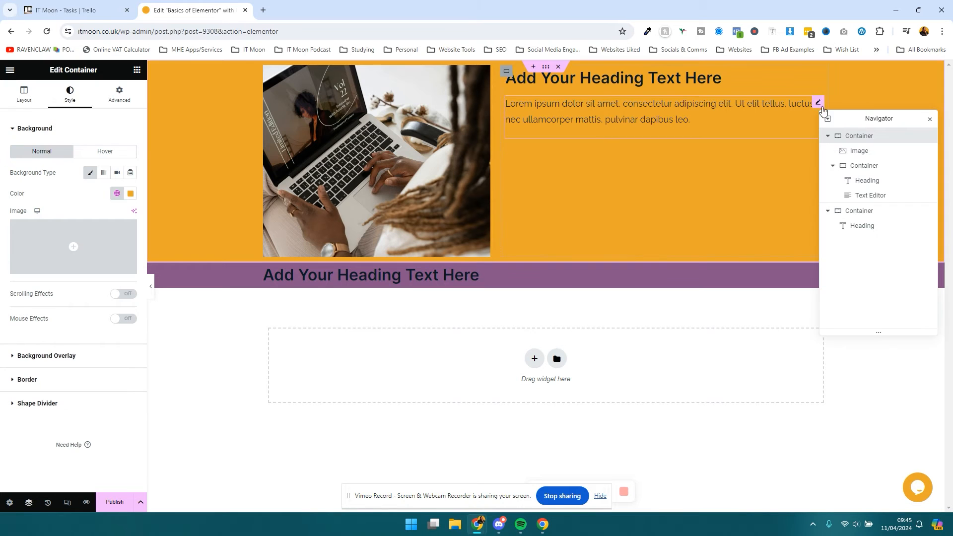
pyautogui.click(827, 212)
pyautogui.click(827, 136)
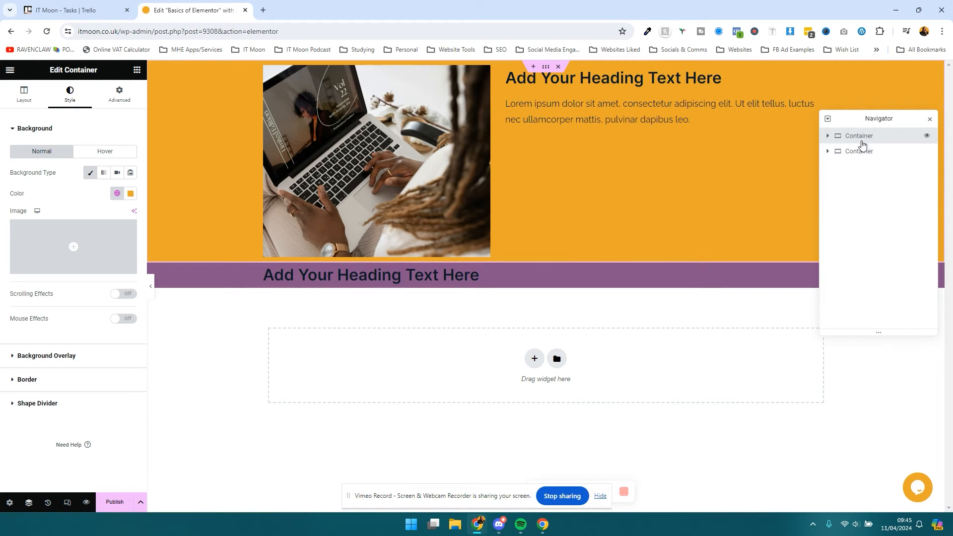
pyautogui.click(827, 136)
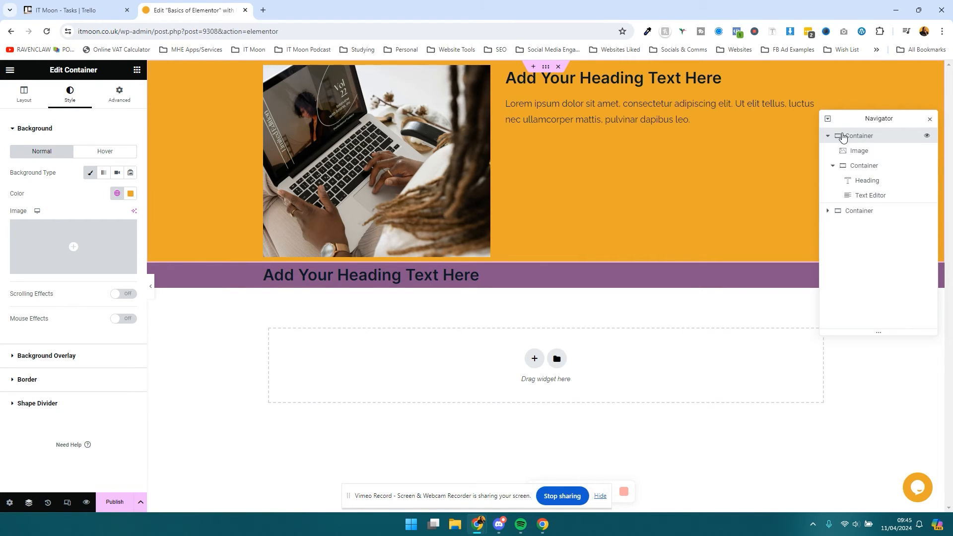
pyautogui.click(858, 152)
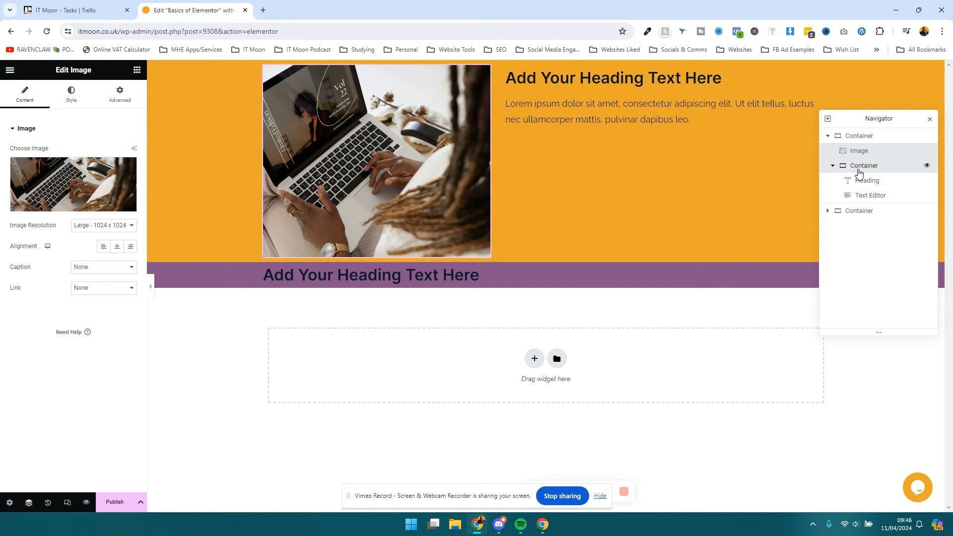
# Step: Give the nested container holding the heading and text a classic background in the global Saved Color #7
pyautogui.click(859, 168)
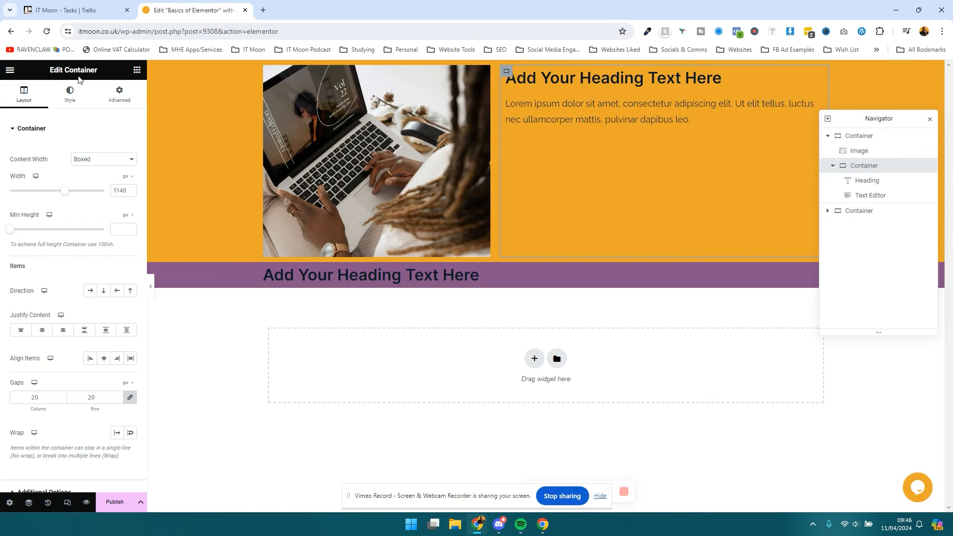
pyautogui.click(72, 99)
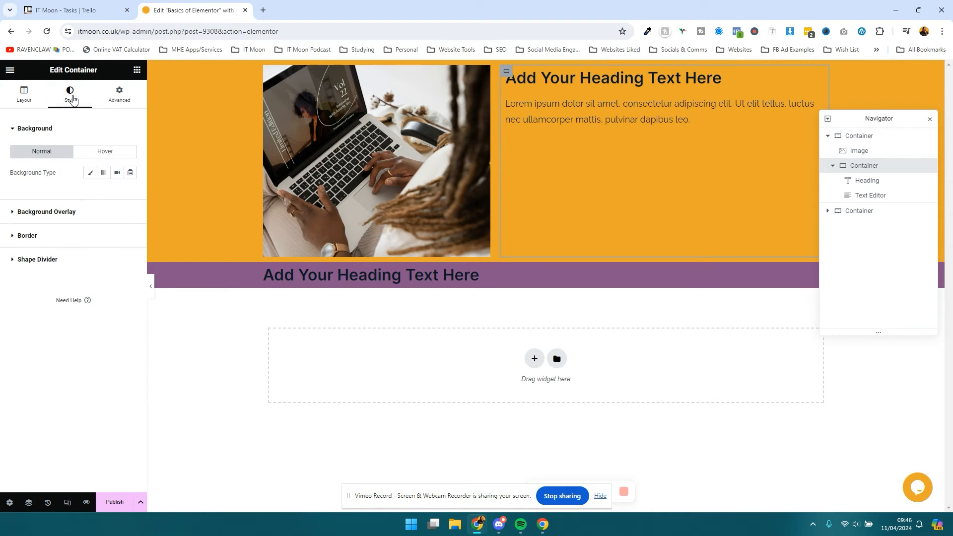
pyautogui.click(89, 172)
pyautogui.click(118, 195)
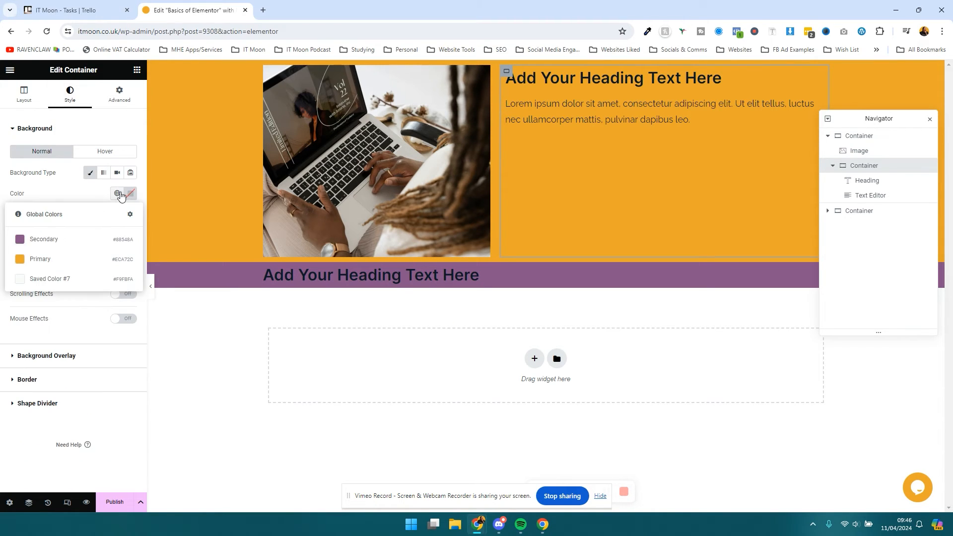
pyautogui.click(75, 278)
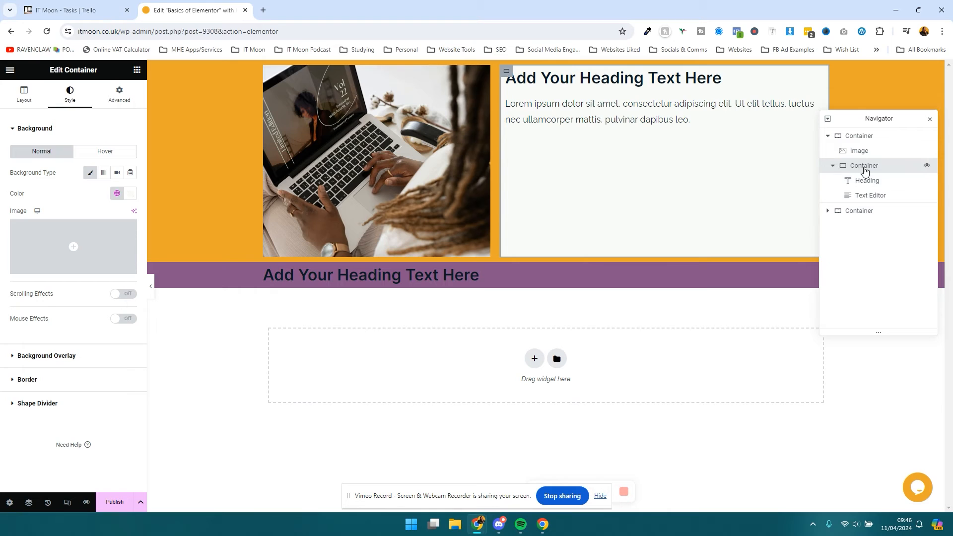
# Step: Examine the layout direction of the nested text container and of its orange parent container, and close the Navigator
pyautogui.click(866, 183)
pyautogui.click(869, 195)
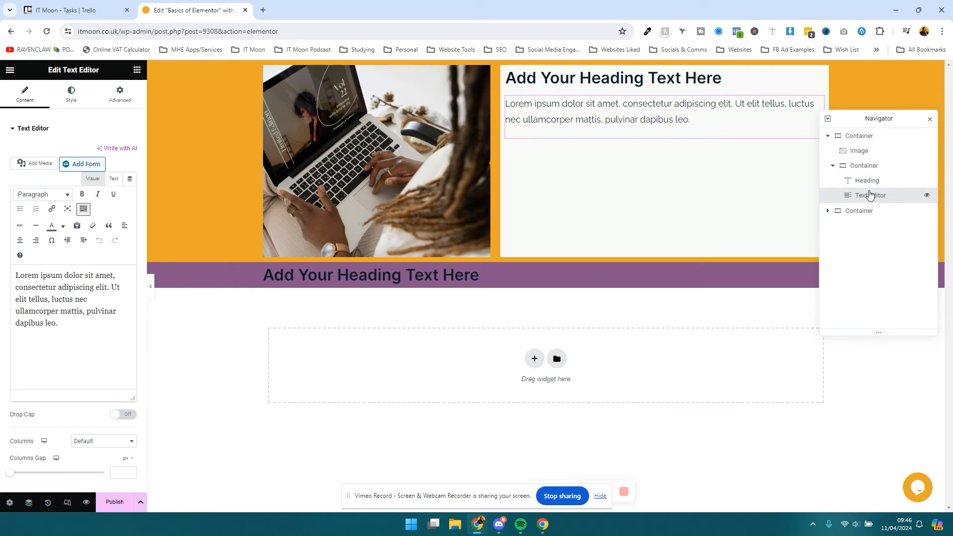
pyautogui.click(868, 165)
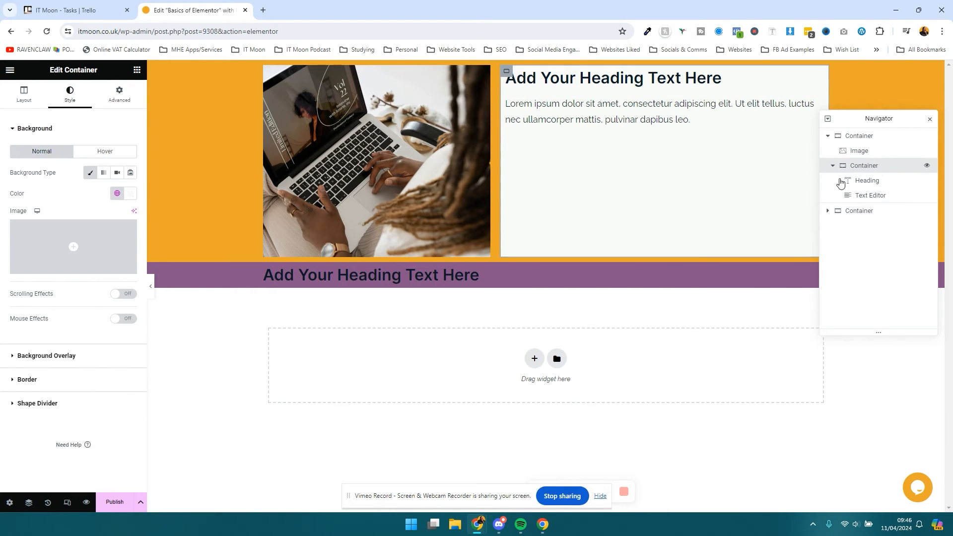
pyautogui.click(28, 102)
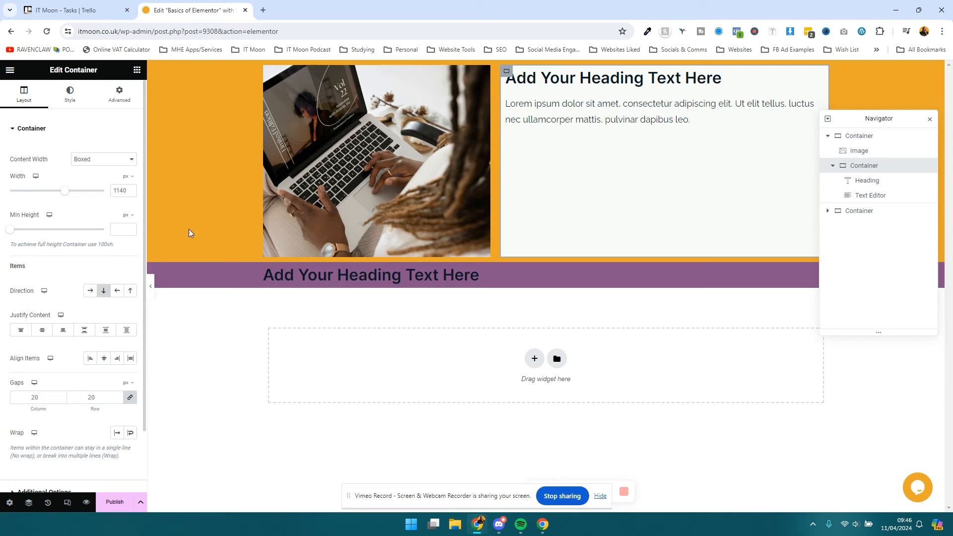
pyautogui.click(855, 138)
pyautogui.click(25, 96)
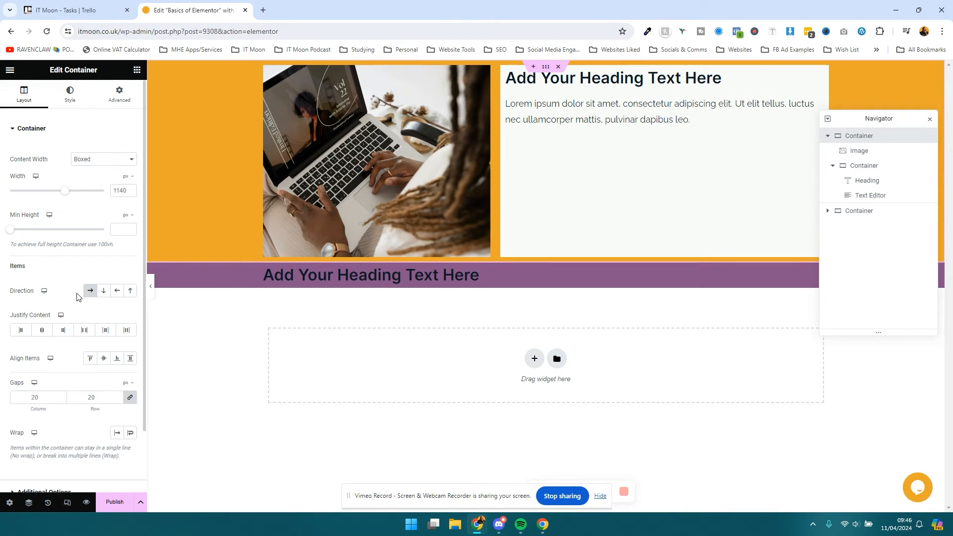
pyautogui.click(90, 292)
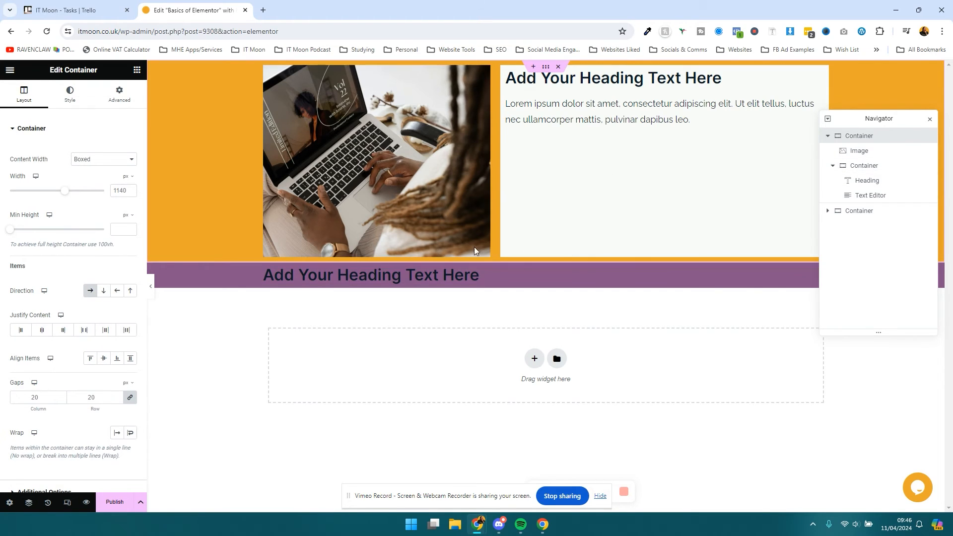
pyautogui.click(928, 121)
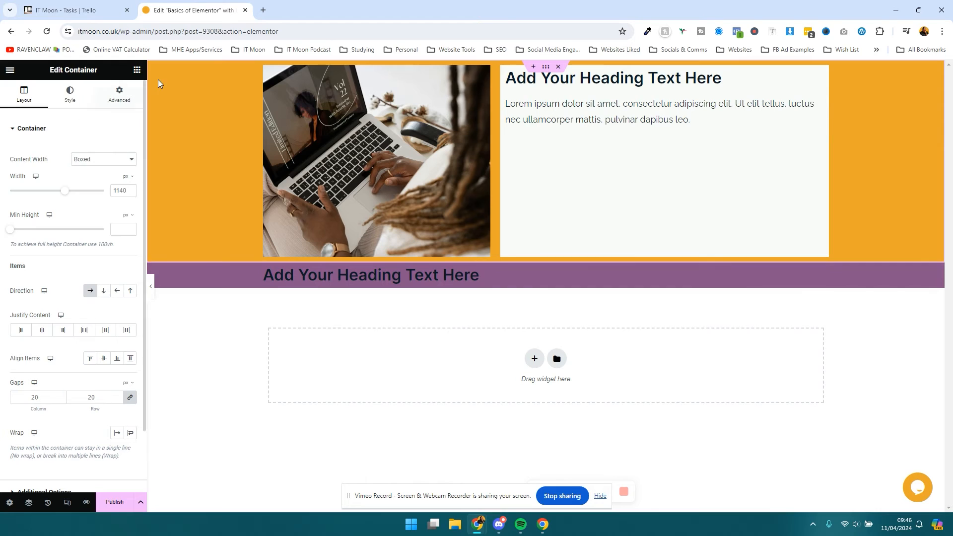
# Step: Insert the "An award-winning full-stack digital marketing studio" block from the template library below the purple container
pyautogui.click(137, 70)
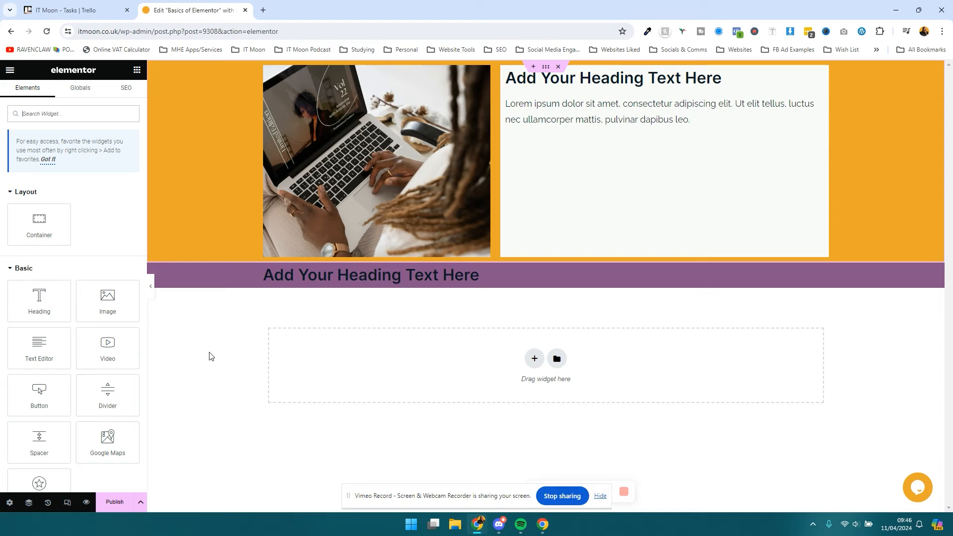
pyautogui.click(556, 360)
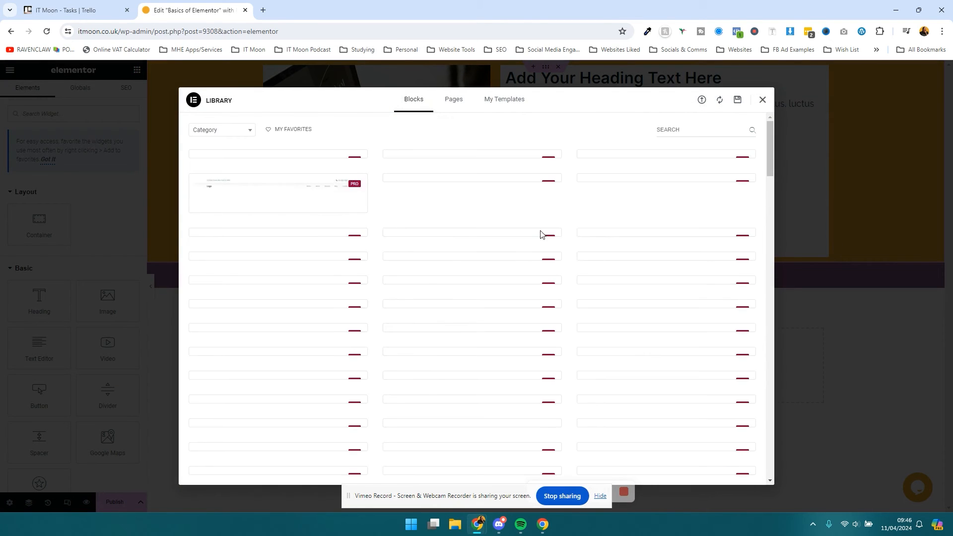
pyautogui.scroll(-6, 453, 200)
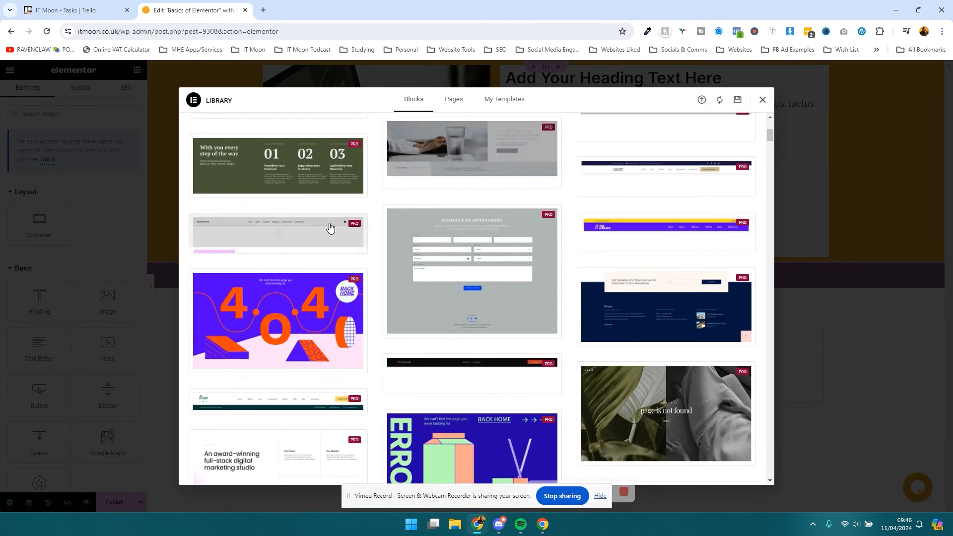
pyautogui.scroll(-4, 330, 227)
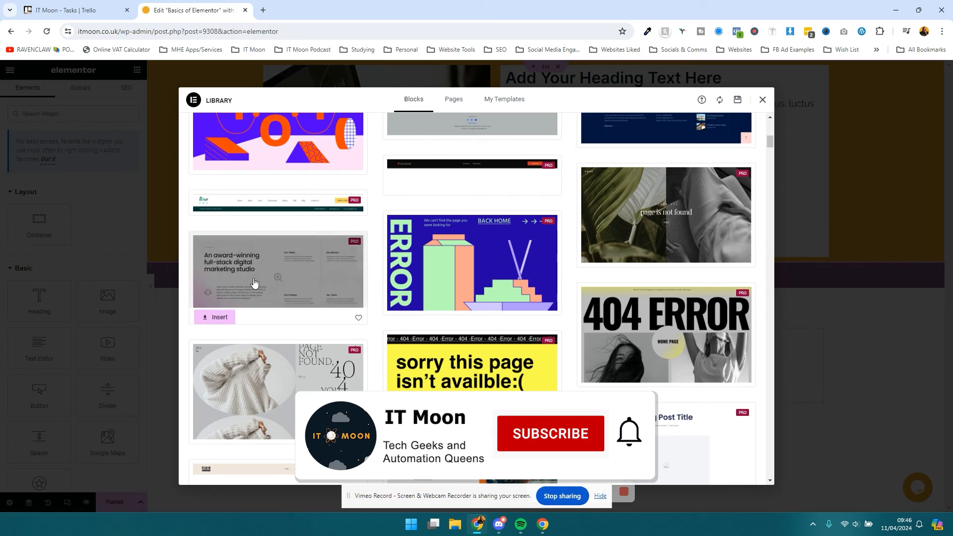
pyautogui.click(221, 318)
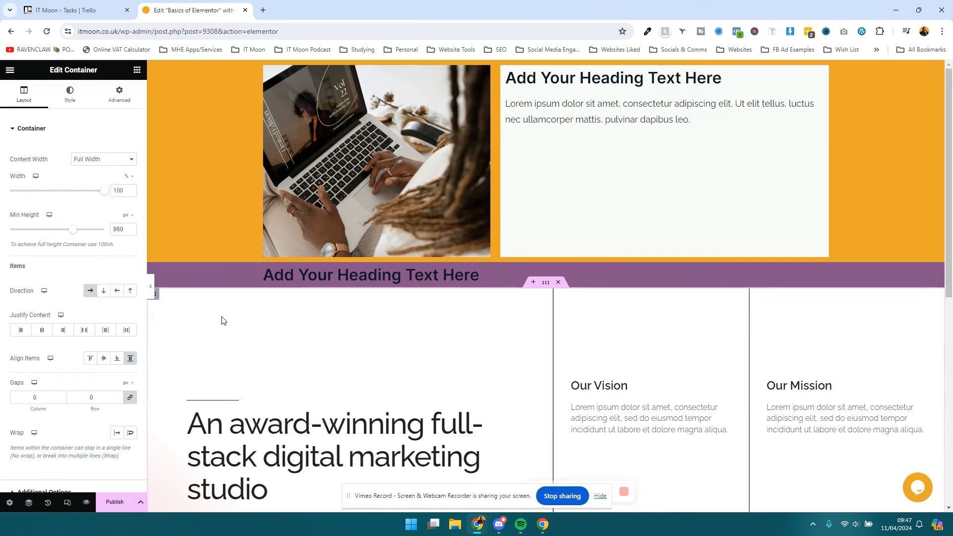
# Step: Examine the inserted block's elements, selecting the Our Process container and the icon box below the main heading
pyautogui.scroll(-3, 222, 320)
pyautogui.scroll(-2, 470, 312)
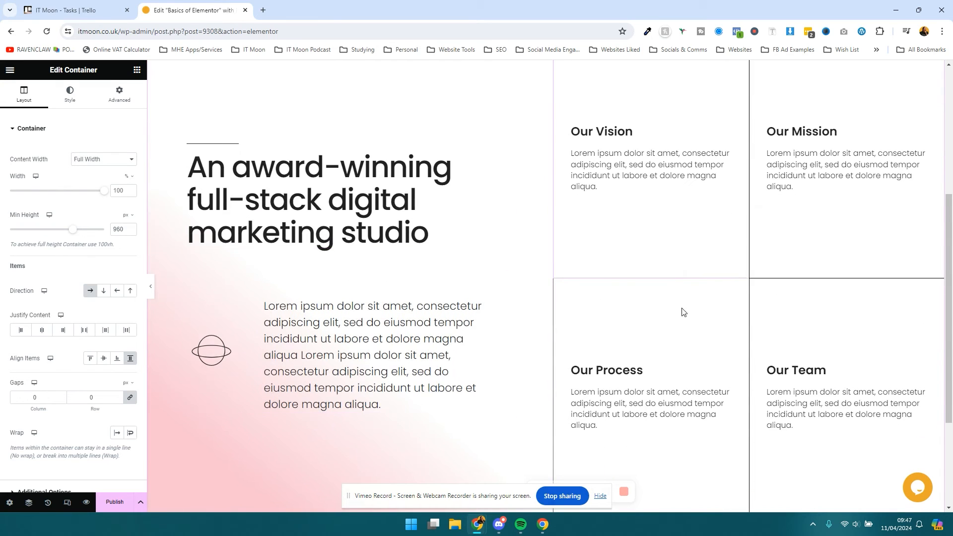
pyautogui.click(560, 286)
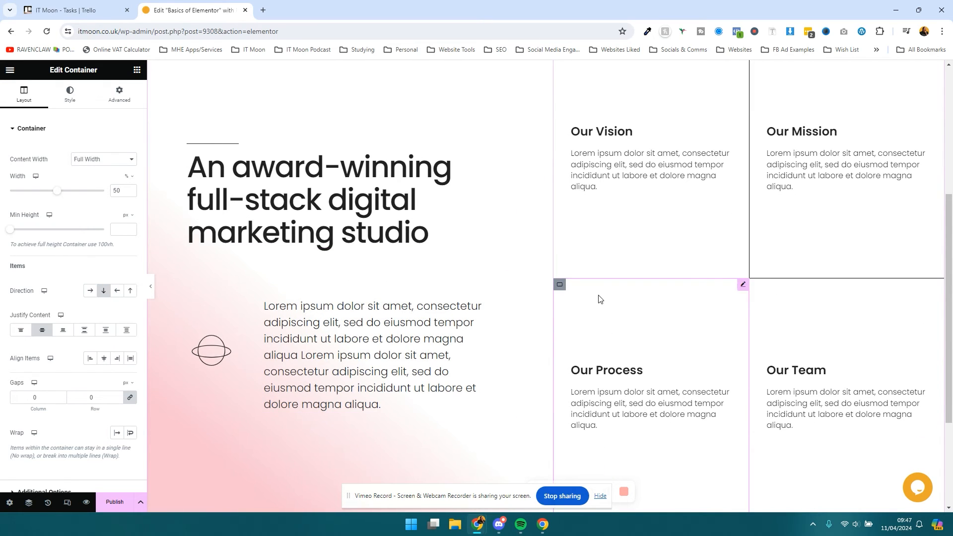
pyautogui.click(387, 368)
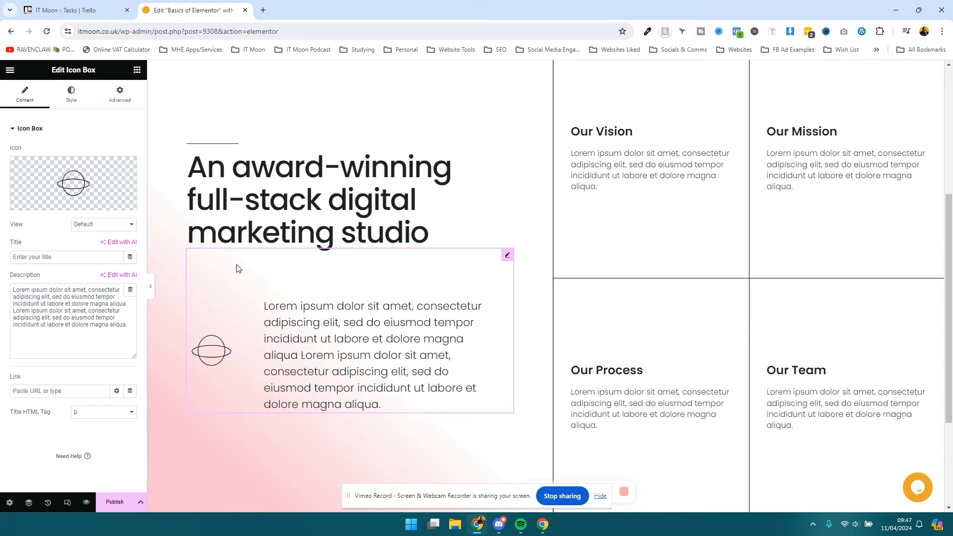